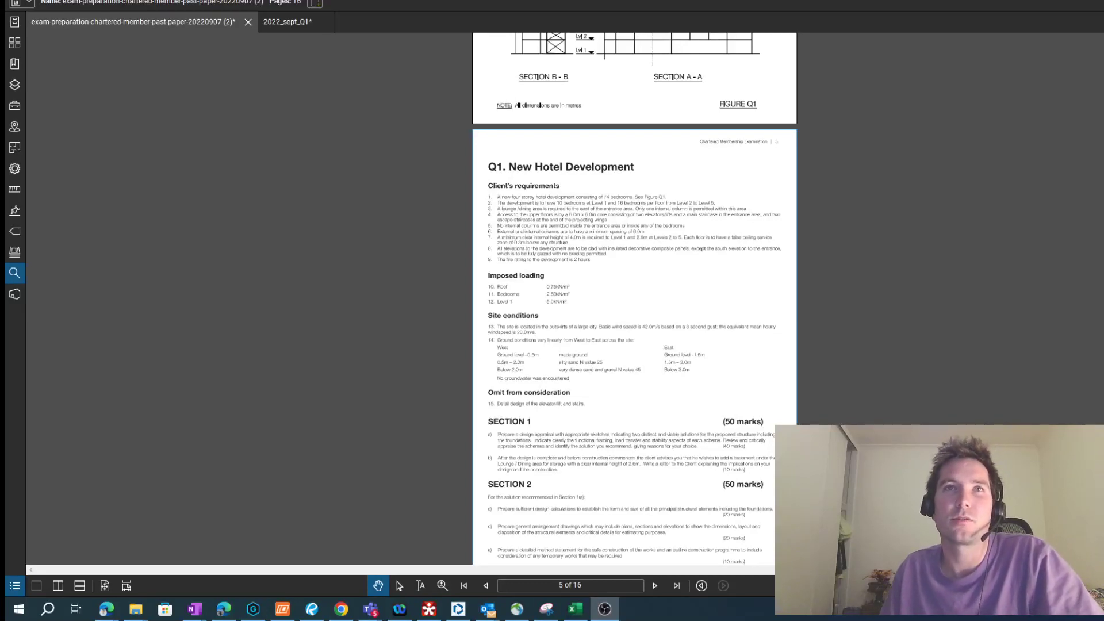
# Step: Switch to the exam paper, enlarge page 5's Q1 client requirements and activate the Highlight tool
pyautogui.hotkey('alt', 'Tab')
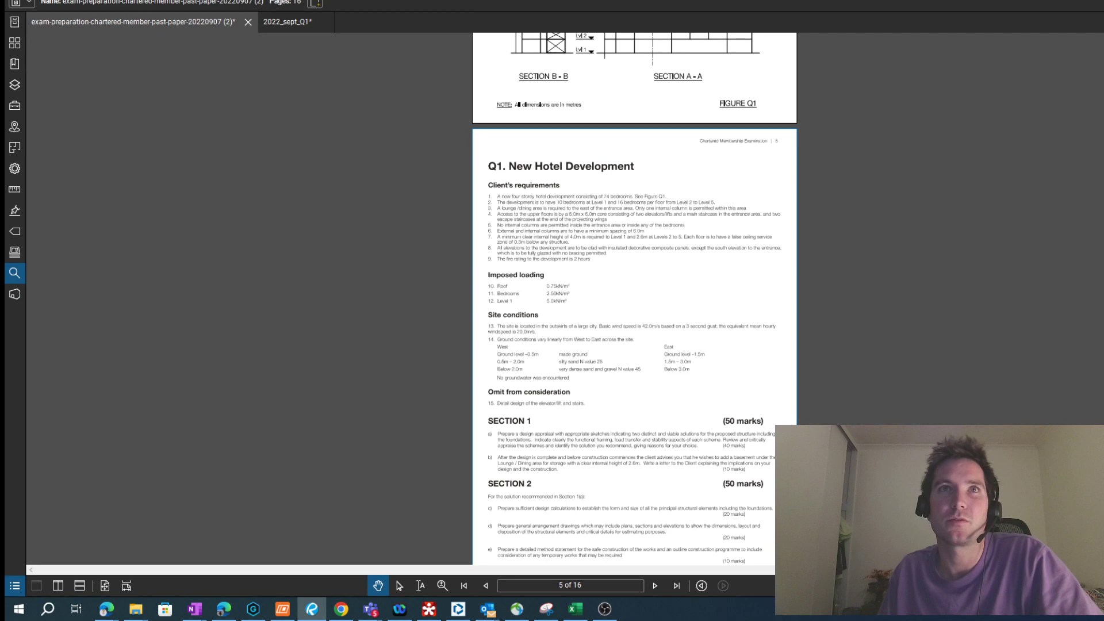
pyautogui.scroll(3, 599, 202)
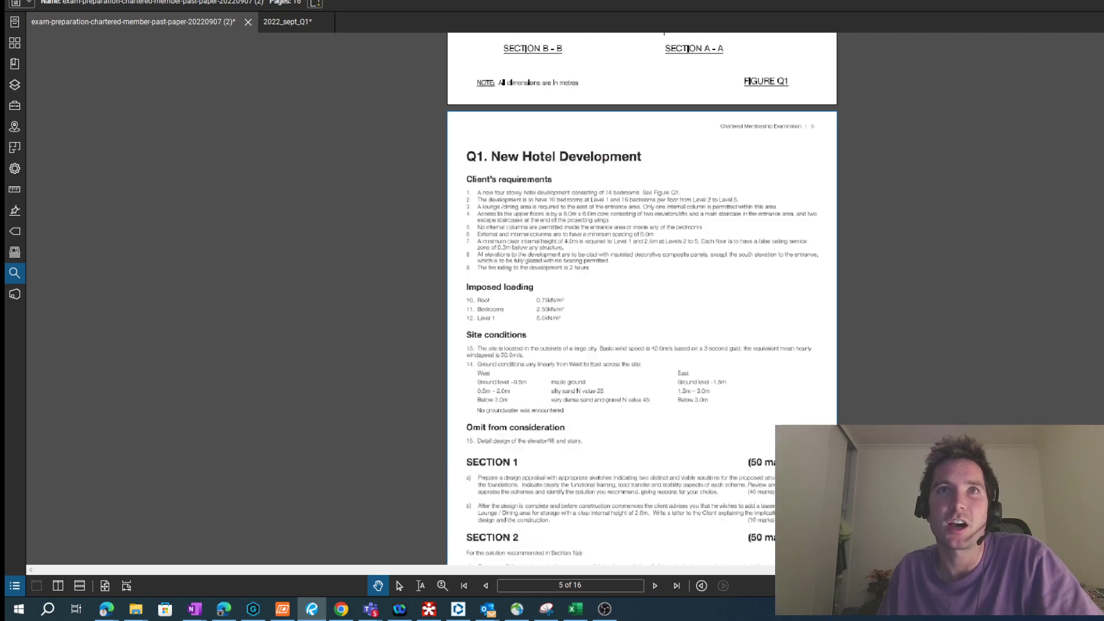
pyautogui.scroll(1, 599, 202)
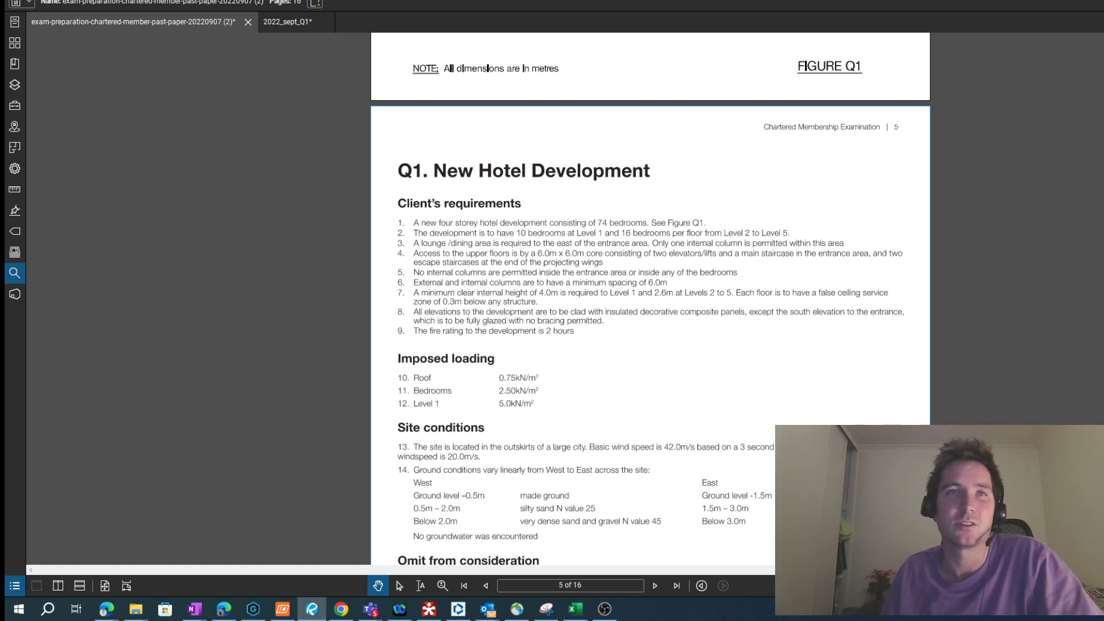
pyautogui.scroll(1, 649, 299)
pyautogui.press('h')
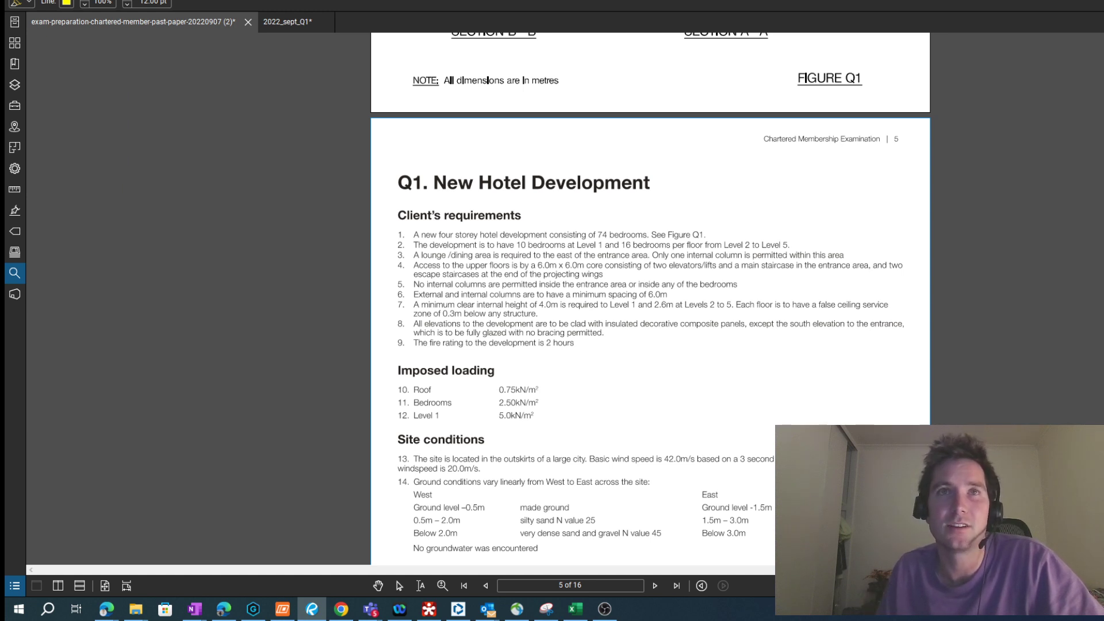
# Step: Highlight the one-internal-column, no-internal-columns and 6.0m minimum column spacing requirements in yellow
pyautogui.moveTo(649, 256); pyautogui.dragTo(843, 258)
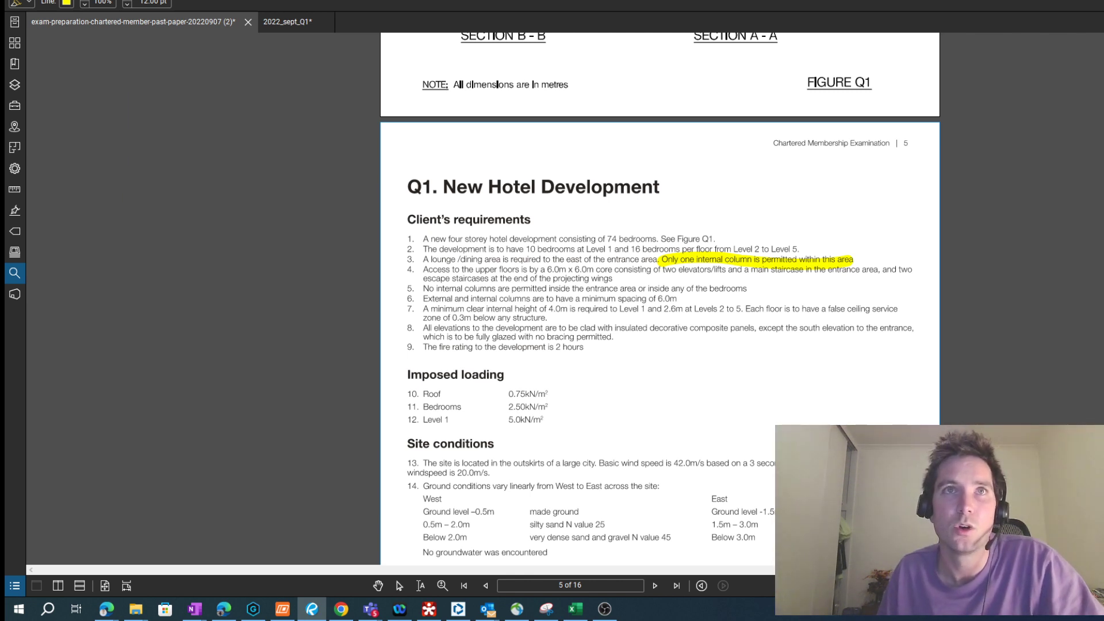
pyautogui.moveTo(421, 288); pyautogui.dragTo(736, 289)
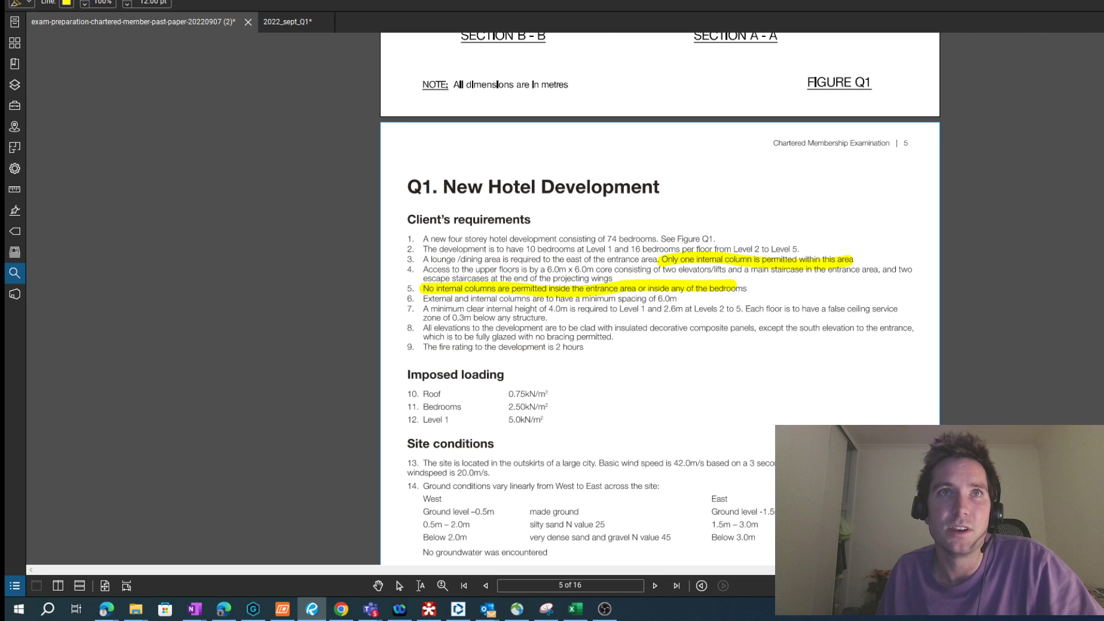
pyautogui.moveTo(429, 299); pyautogui.dragTo(676, 298)
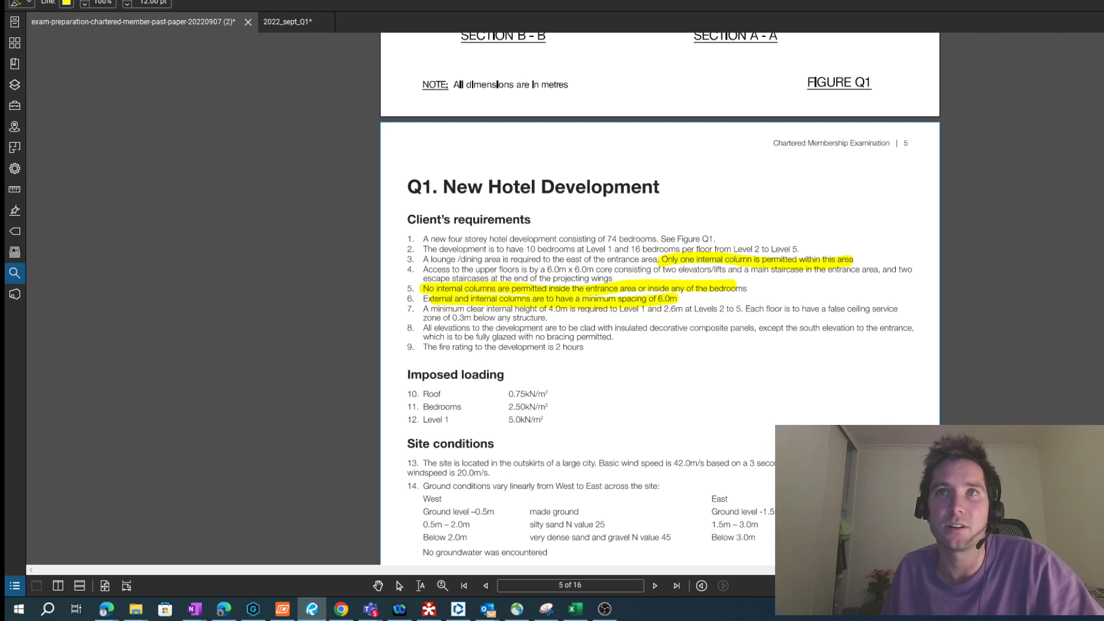
# Step: Highlight the fully glazed, no-bracing elevation requirement, then undo that highlight
pyautogui.moveTo(618, 338); pyautogui.dragTo(472, 338)
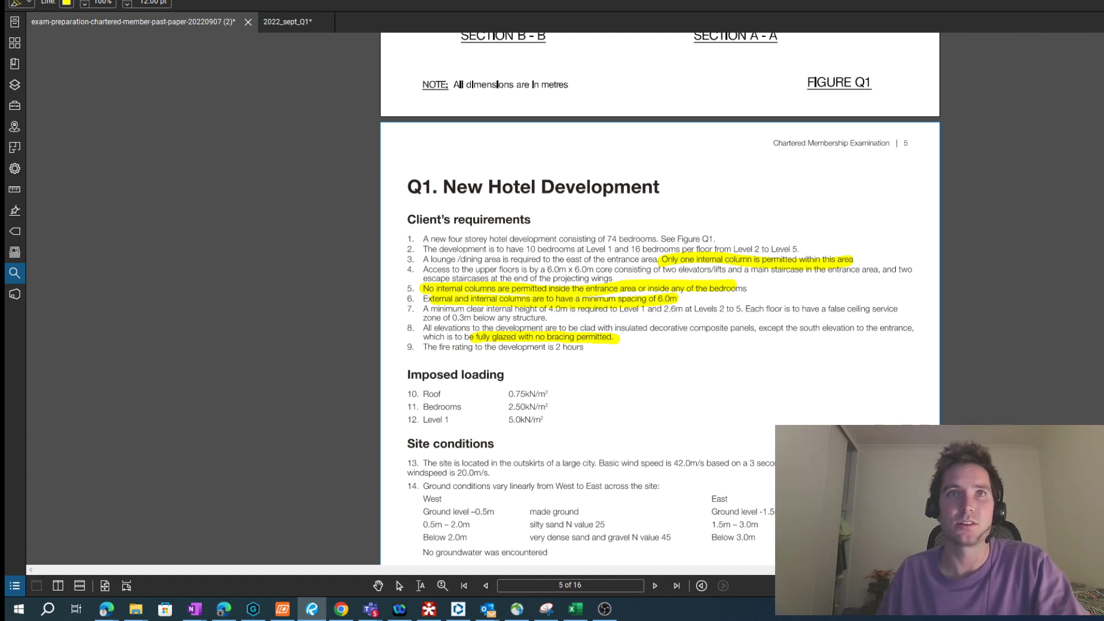
pyautogui.scroll(1, 648, 298)
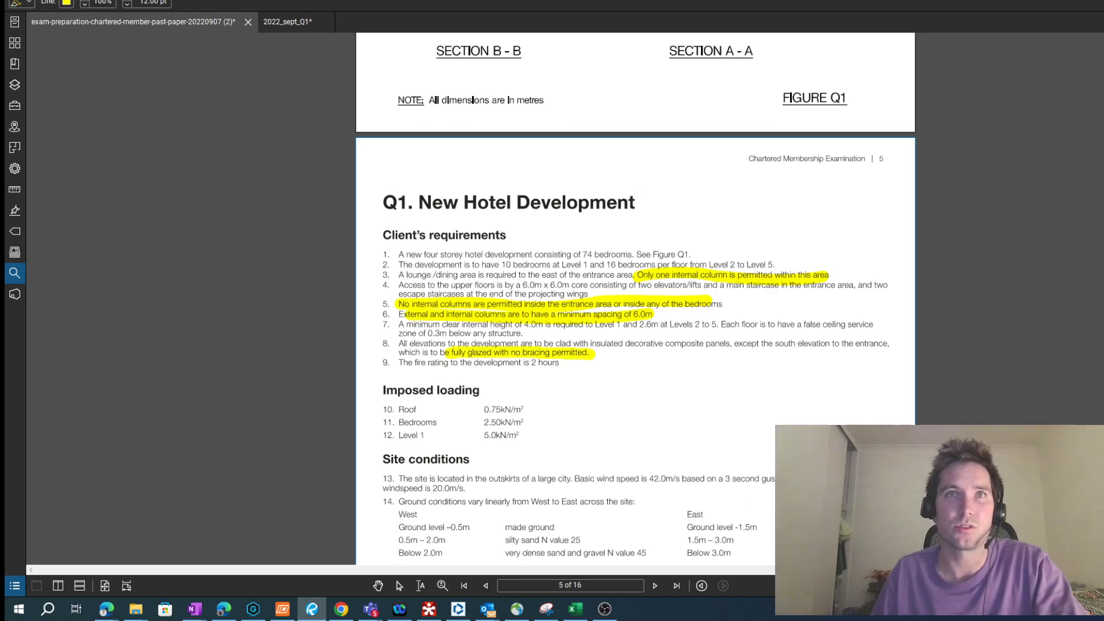
pyautogui.hotkey('ctrl', 'z')
# Step: Return to Pan and zoom into page 4's Figure Q1 part plan and sections A-A and B-B
pyautogui.press('Escape')
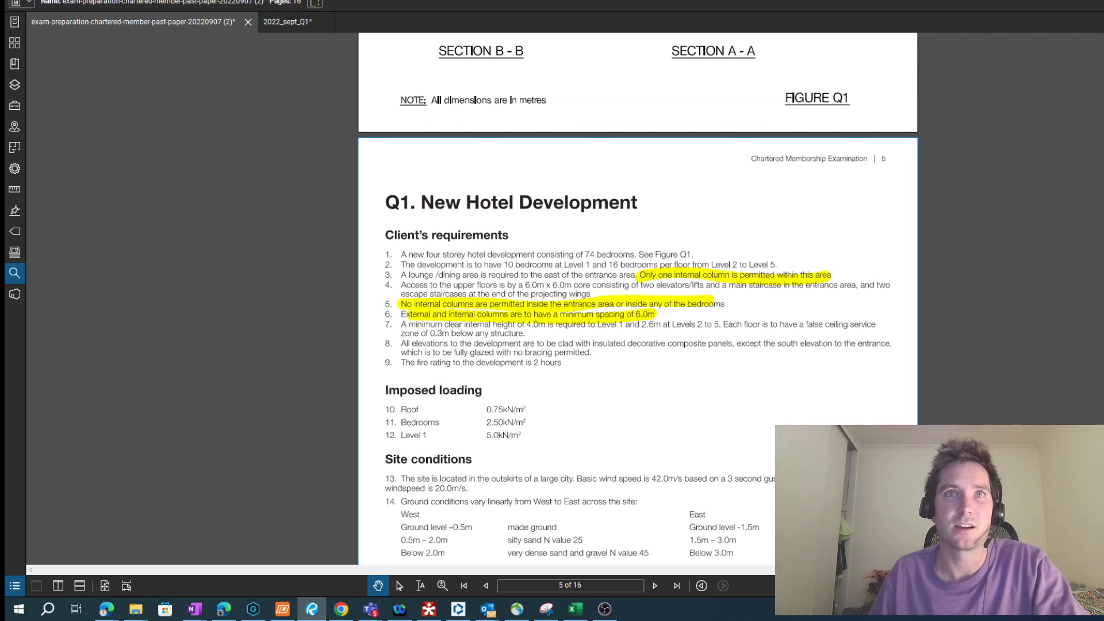
pyautogui.scroll(2, 572, 389)
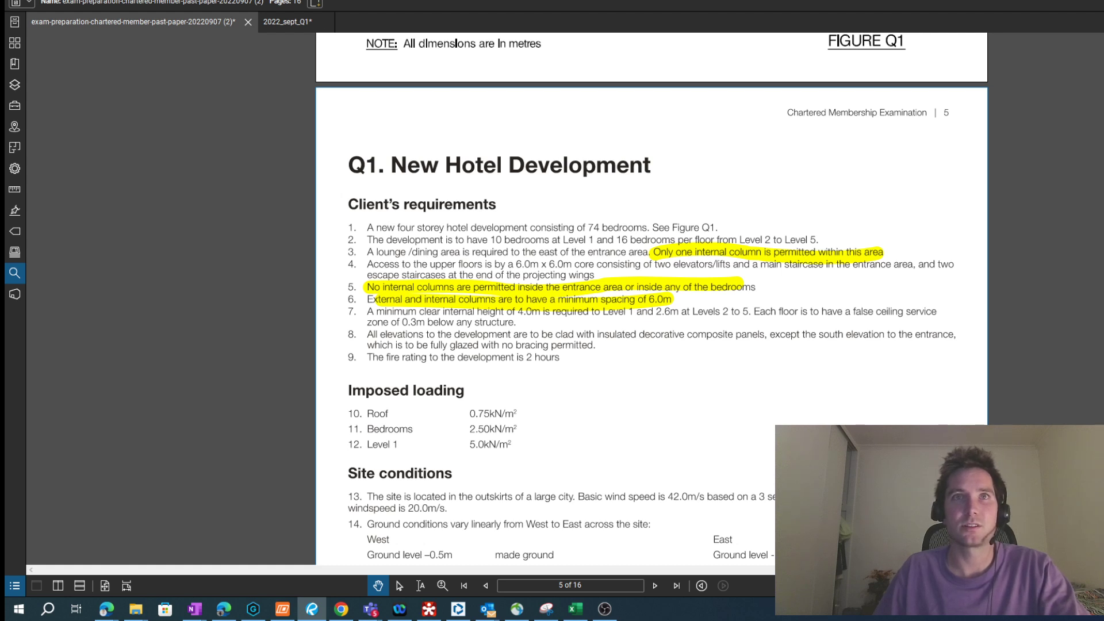
pyautogui.hscroll(1, 636, 298)
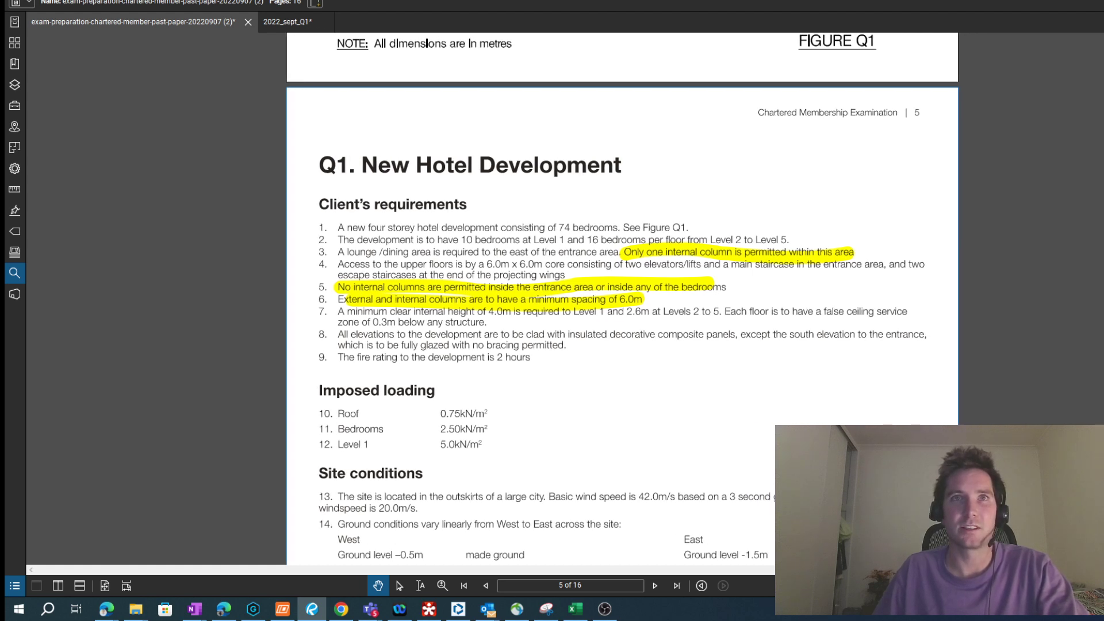
pyautogui.scroll(-3, 335, 111)
pyautogui.scroll(5, 335, 111)
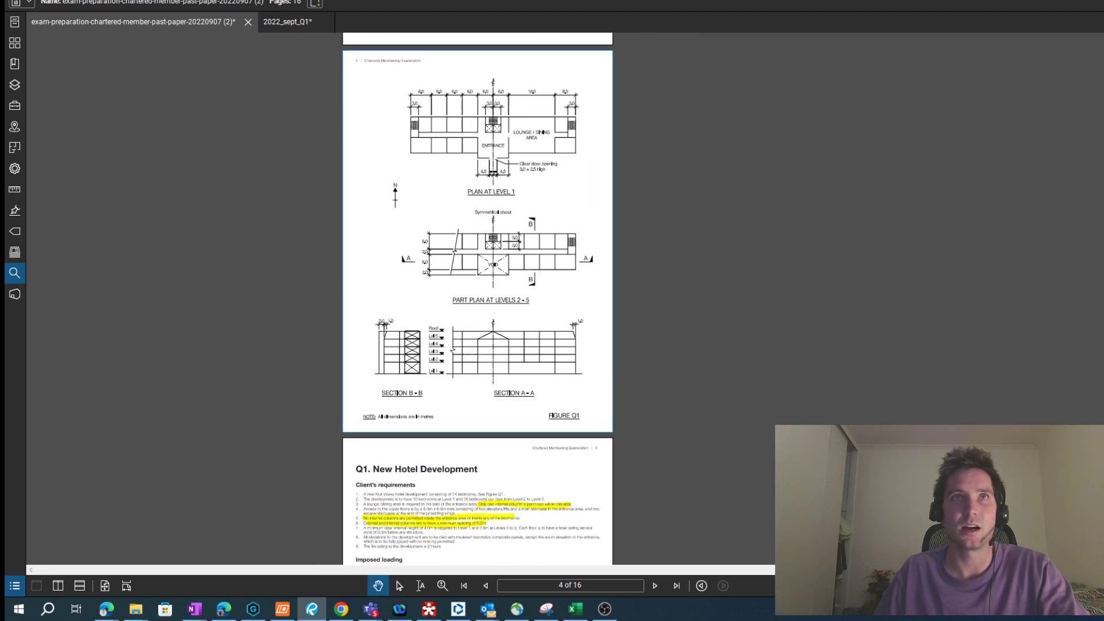
pyautogui.scroll(5, 396, 378)
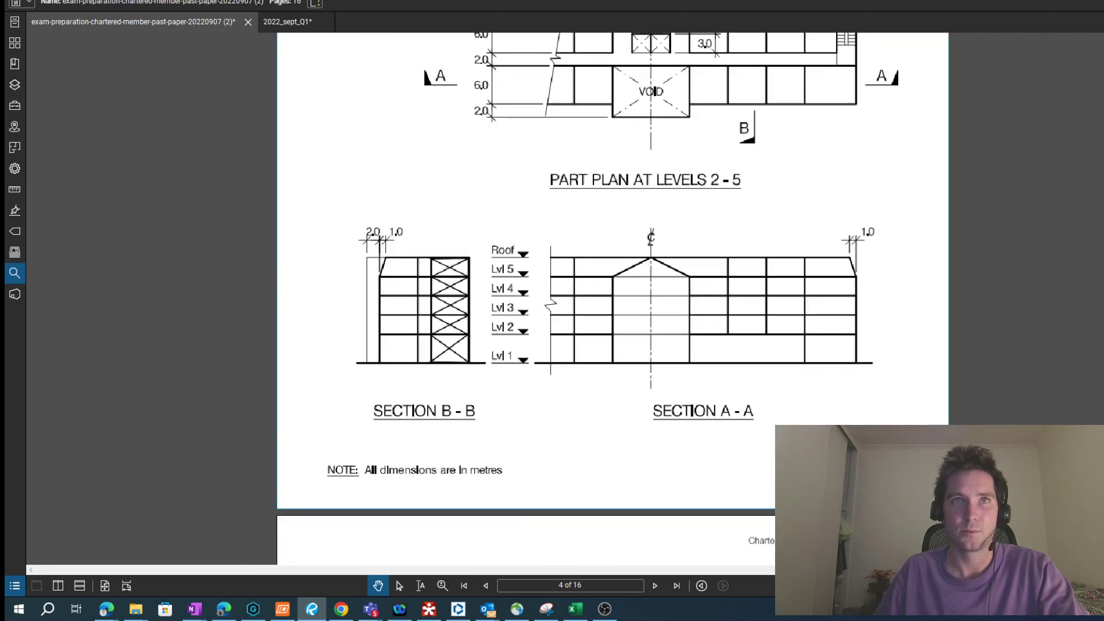
pyautogui.press('a')
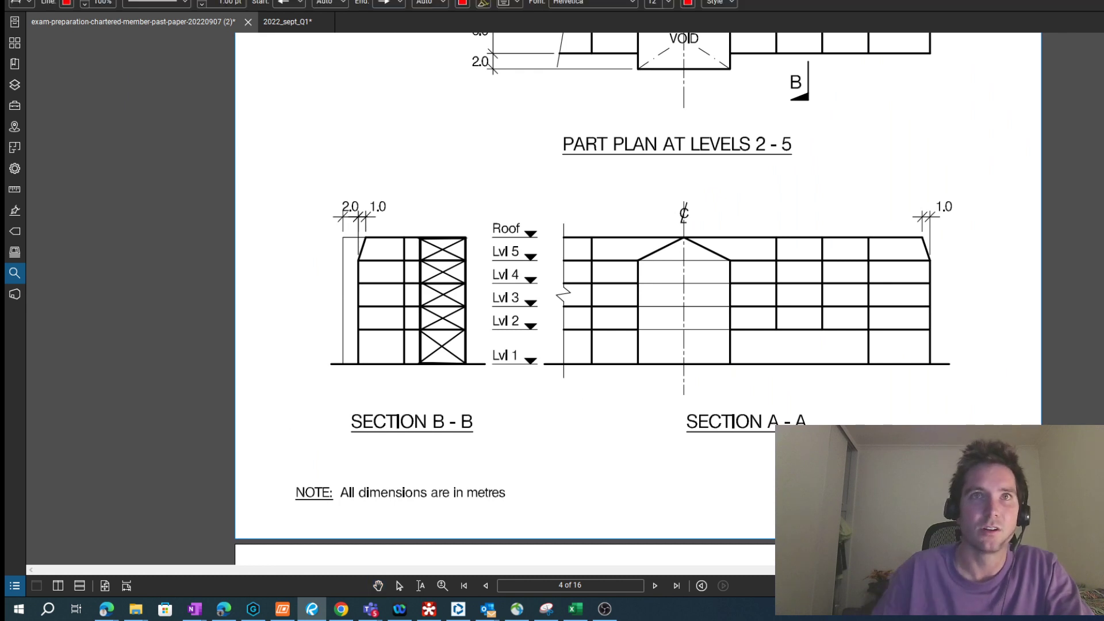
pyautogui.scroll(1, 544, 349)
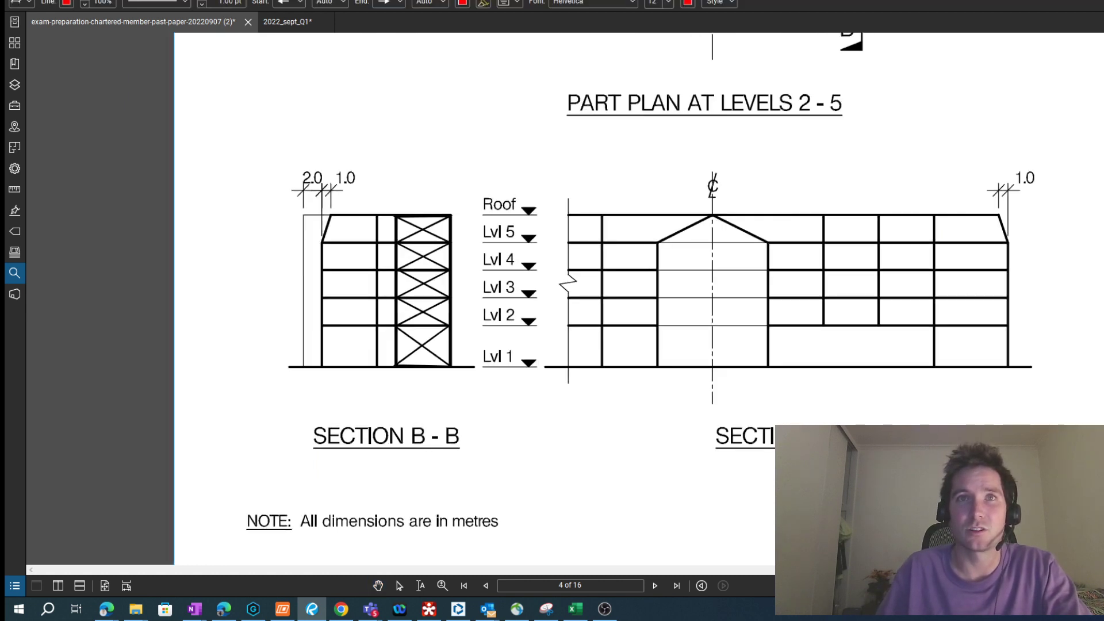
pyautogui.moveTo(543, 366); pyautogui.dragTo(543, 325)
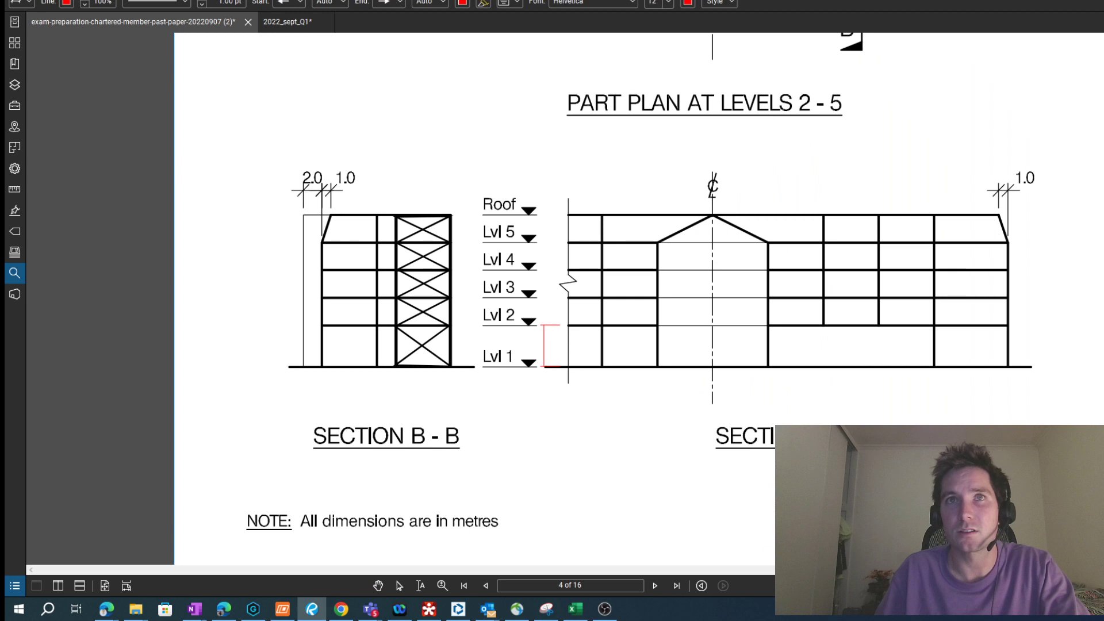
pyautogui.click(576, 345)
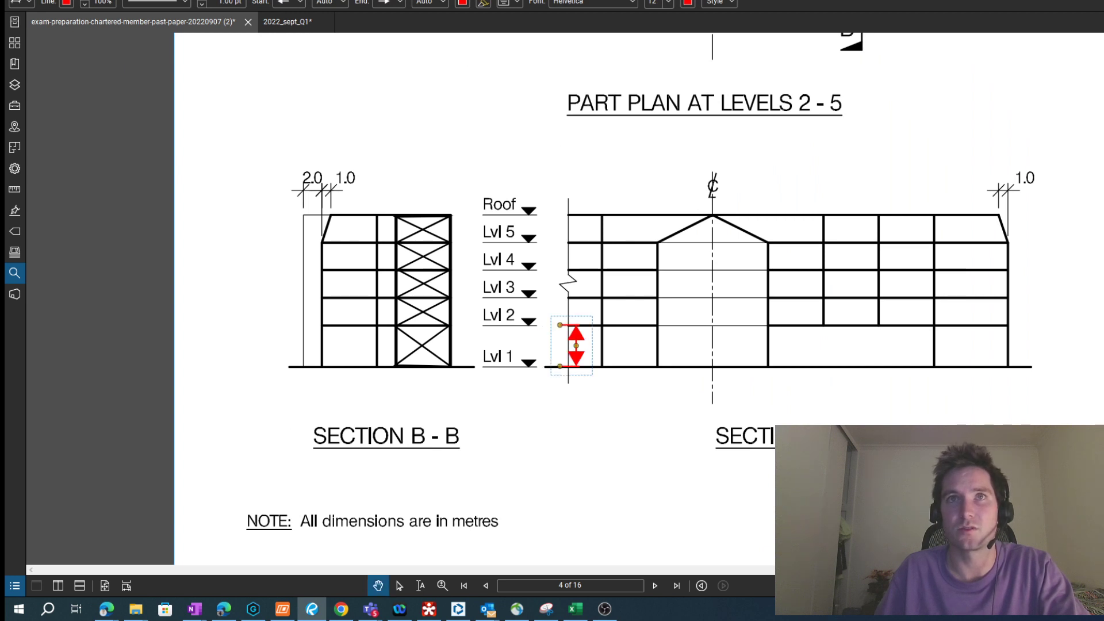
pyautogui.moveTo(576, 346); pyautogui.dragTo(576, 311)
pyautogui.press('Delete')
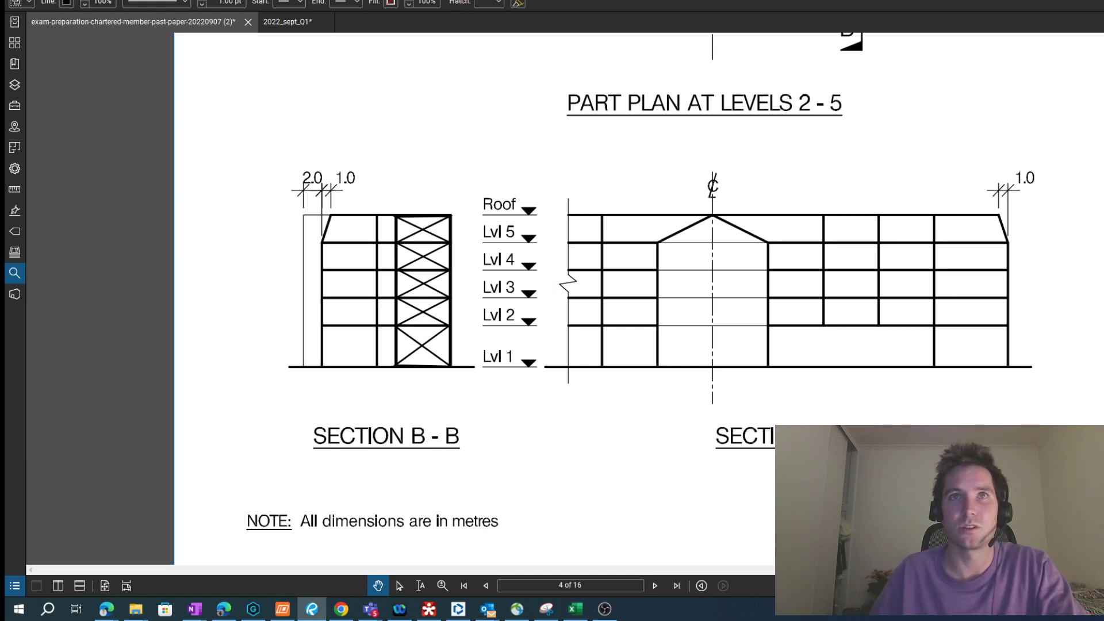
pyautogui.scroll(-3, 575, 287)
pyautogui.scroll(-5, 575, 288)
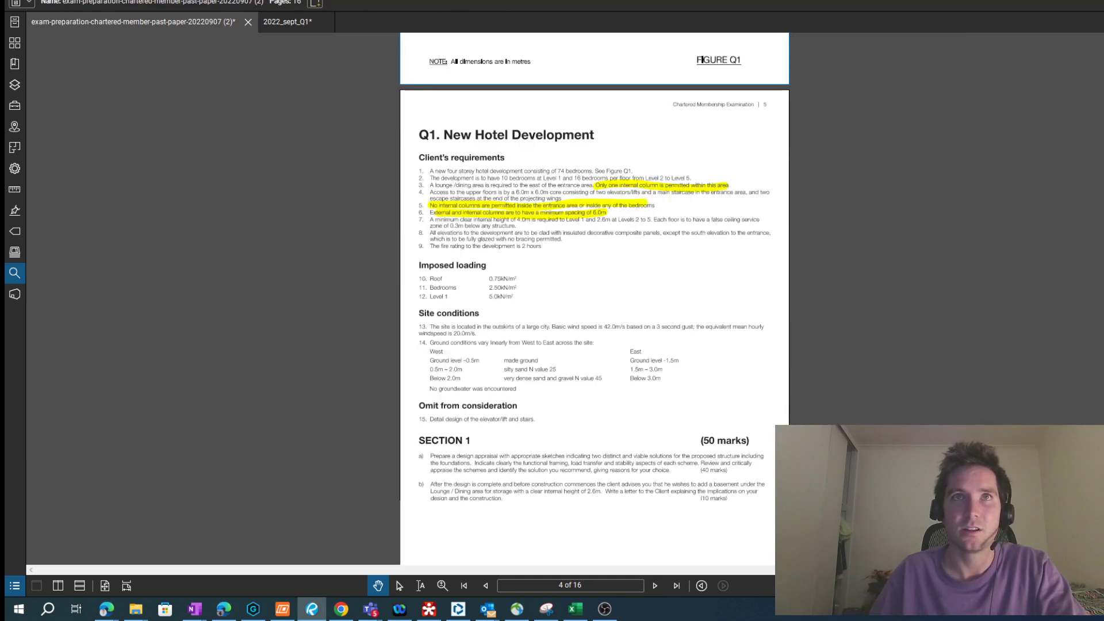
pyautogui.scroll(3, 575, 287)
pyautogui.scroll(2, 656, 288)
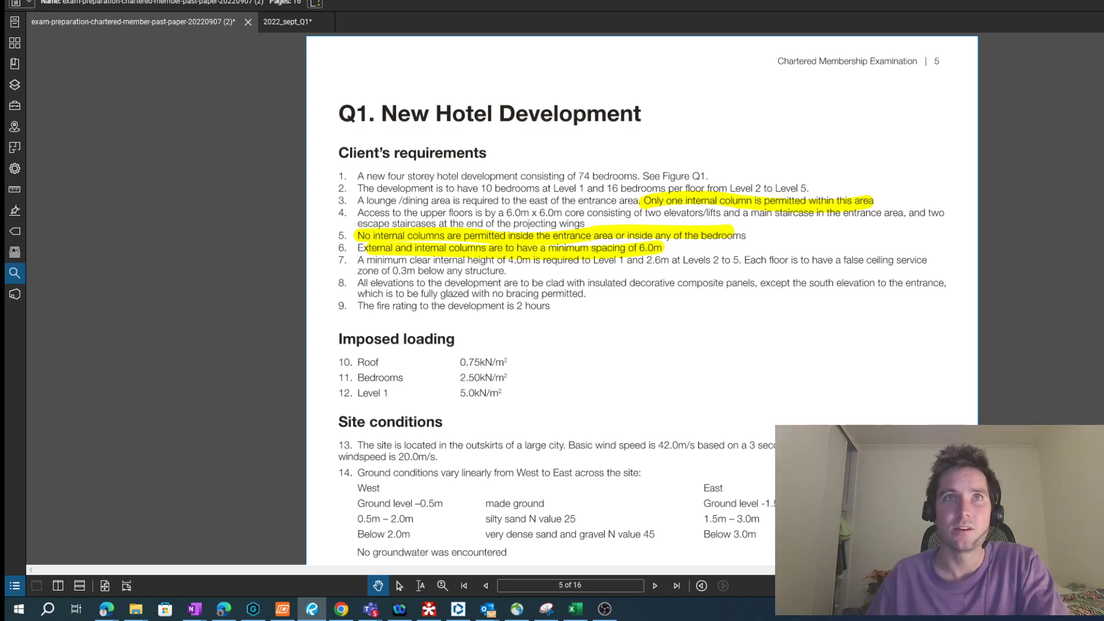
pyautogui.keyDown('ctrl'); pyautogui.scroll(-3, 650, 299); pyautogui.keyUp('ctrl')
pyautogui.keyDown('ctrl'); pyautogui.scroll(3, 535, 155); pyautogui.keyUp('ctrl')
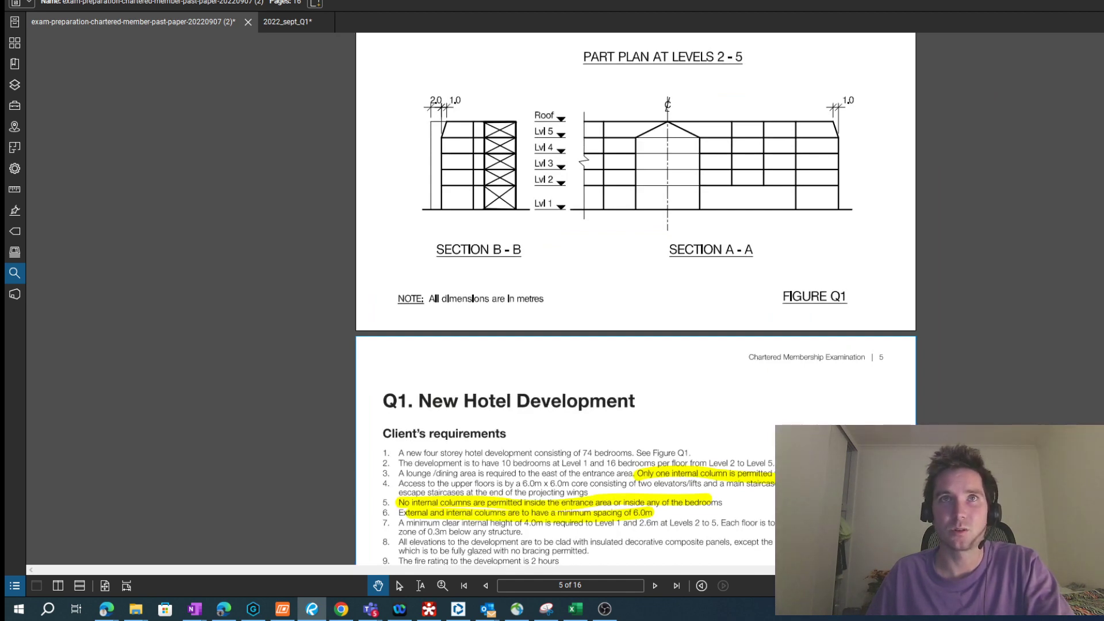
pyautogui.keyDown('ctrl'); pyautogui.scroll(3, 569, 181); pyautogui.keyUp('ctrl')
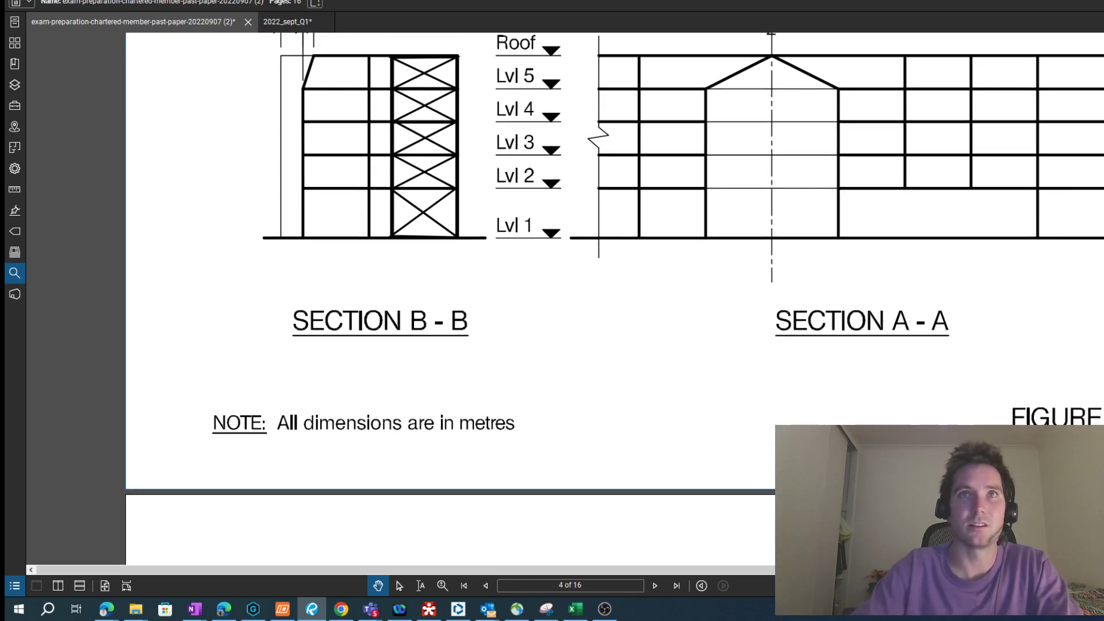
# Step: Mark Section A-A with red dimension arrows from Lvl 1 to Lvl 2 and a blue freehand J
pyautogui.press('a')
pyautogui.moveTo(563, 237); pyautogui.dragTo(563, 186)
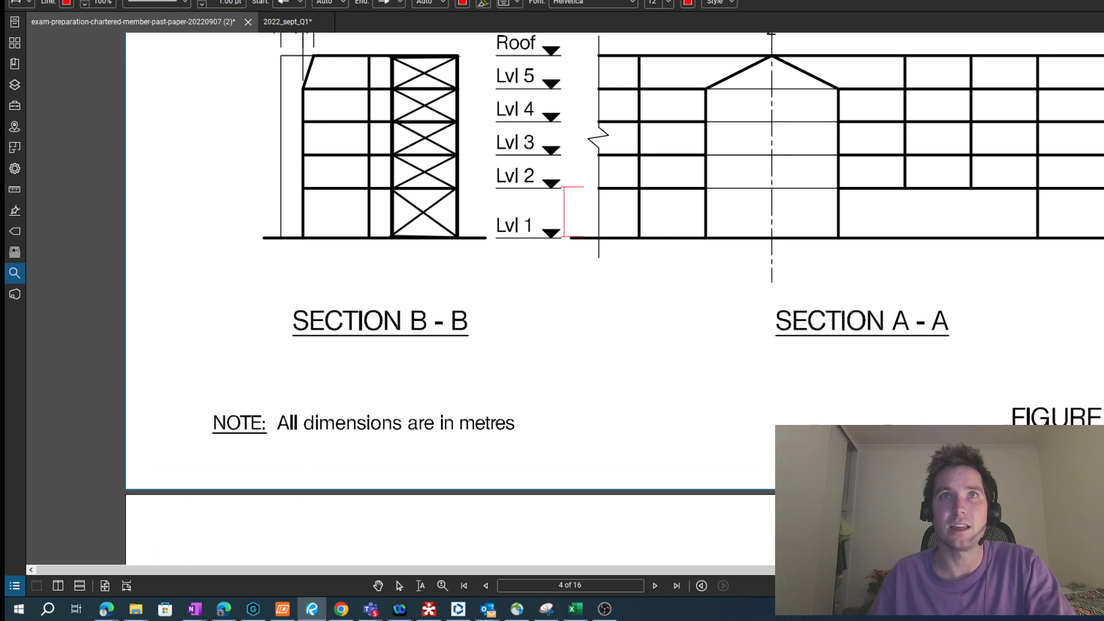
pyautogui.press('Escape')
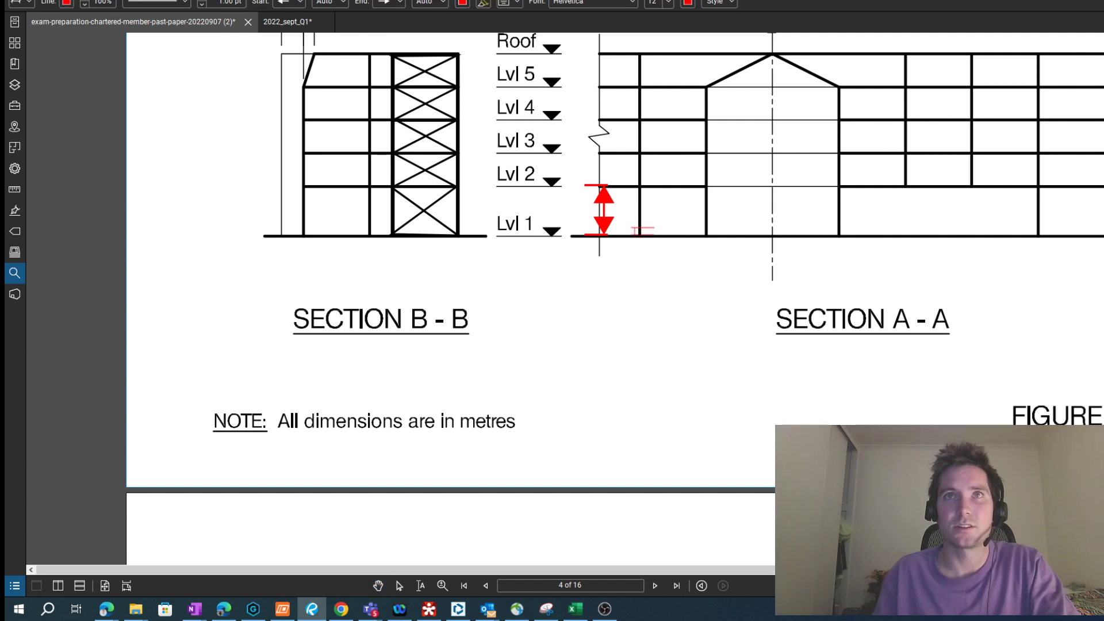
pyautogui.click(671, 216)
pyautogui.press('Escape')
pyautogui.press('Escape')
pyautogui.press('l')
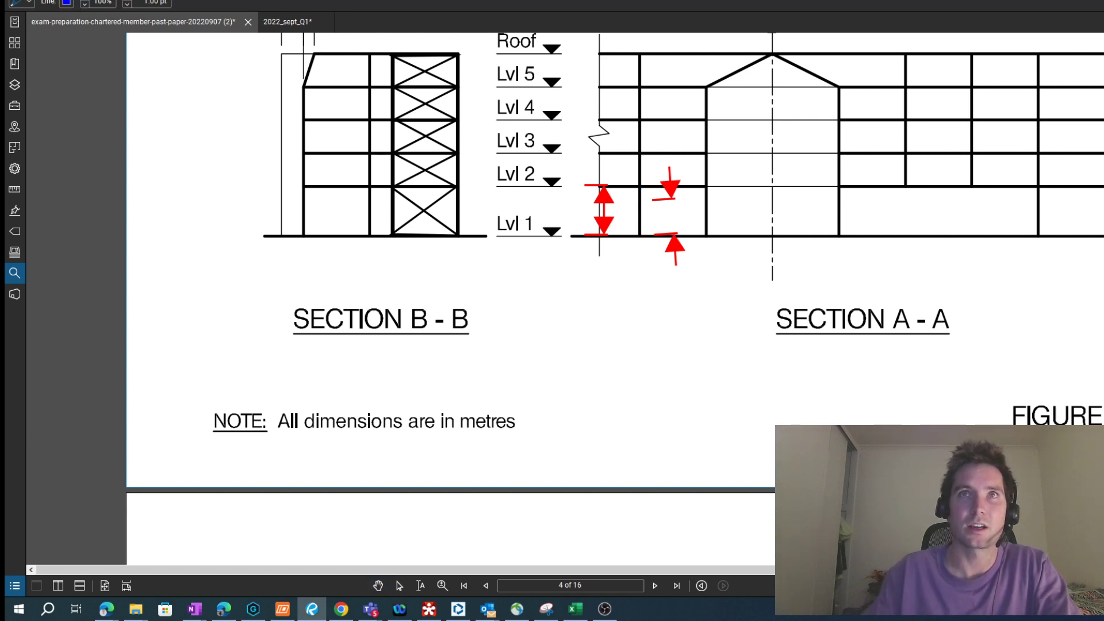
pyautogui.moveTo(649, 188); pyautogui.dragTo(643, 200)
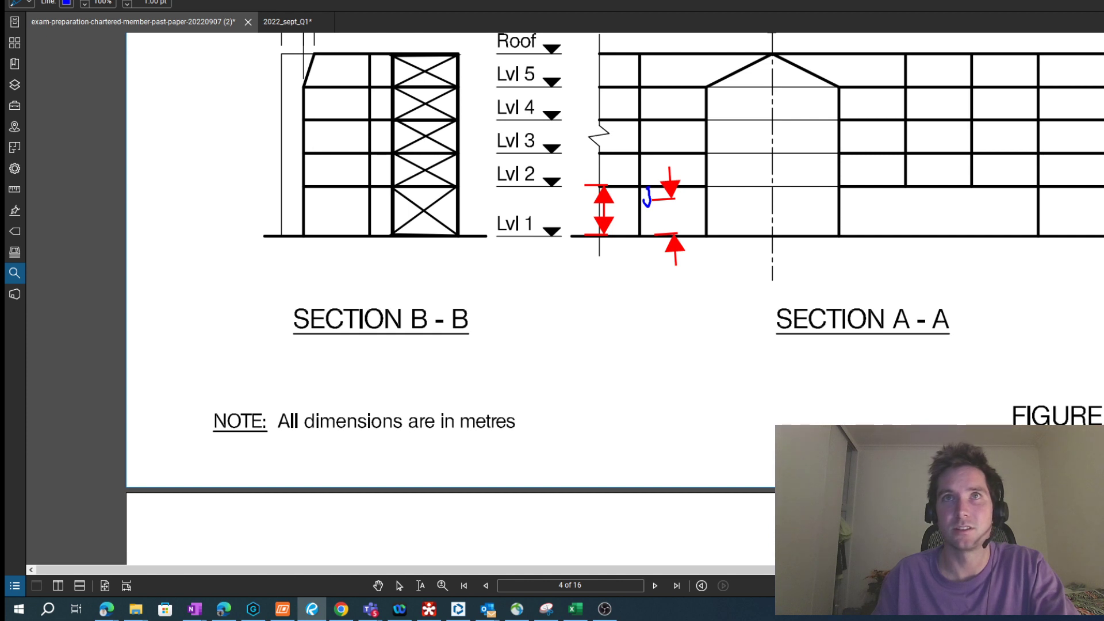
pyautogui.press('Escape')
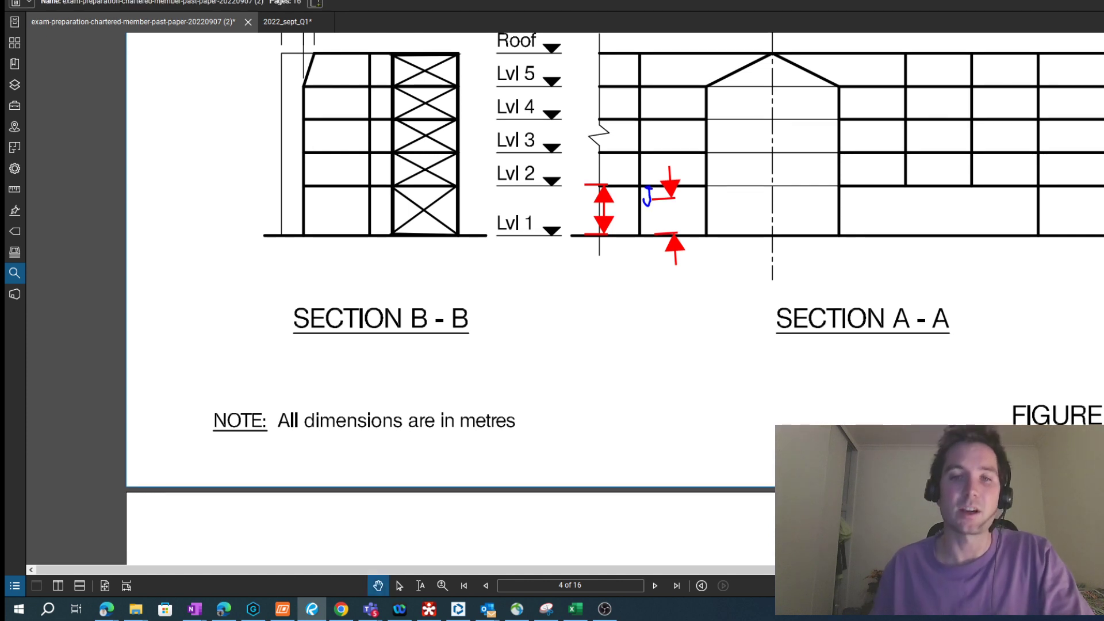
# Step: Box-select the red arrows and blue J on Section A-A and delete them
pyautogui.click(399, 585)
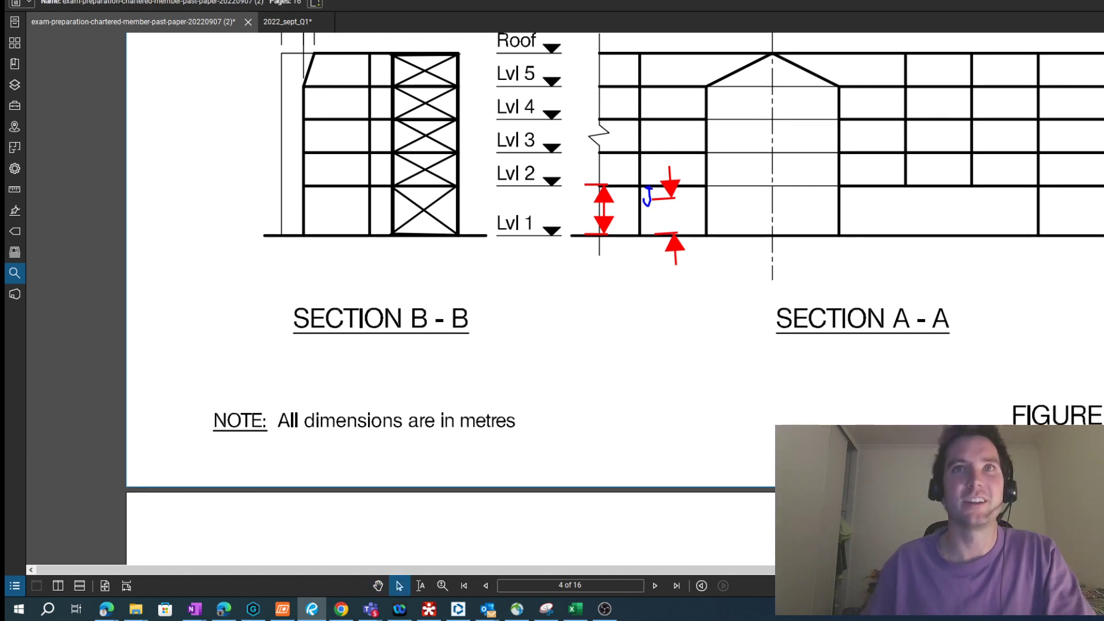
pyautogui.hotkey('ctrl', '-')
pyautogui.moveTo(697, 303); pyautogui.dragTo(582, 226)
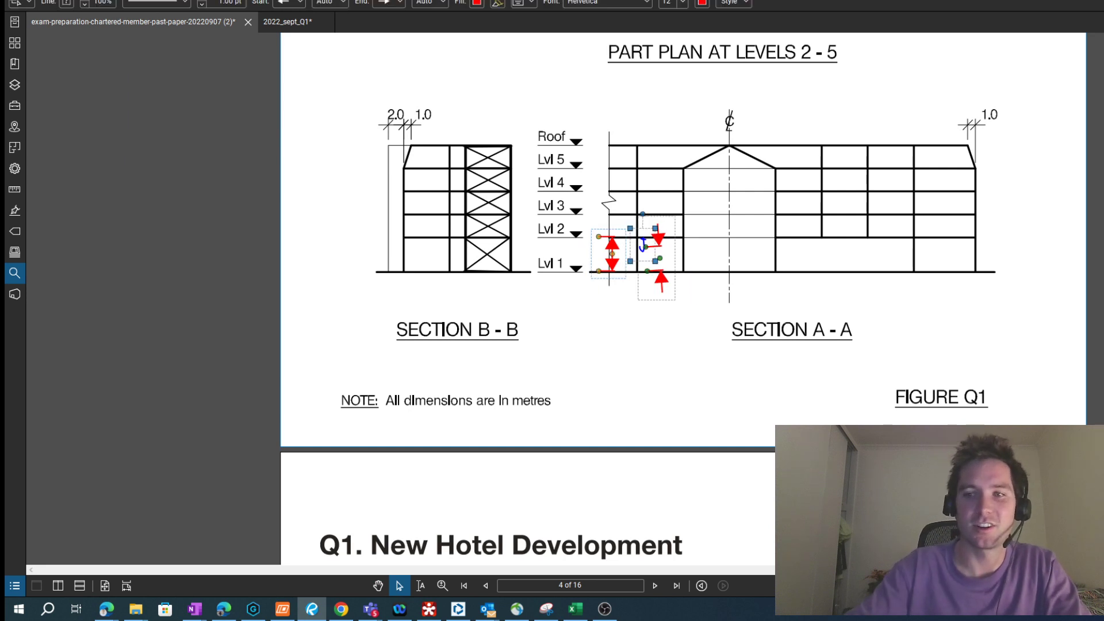
pyautogui.press('Delete')
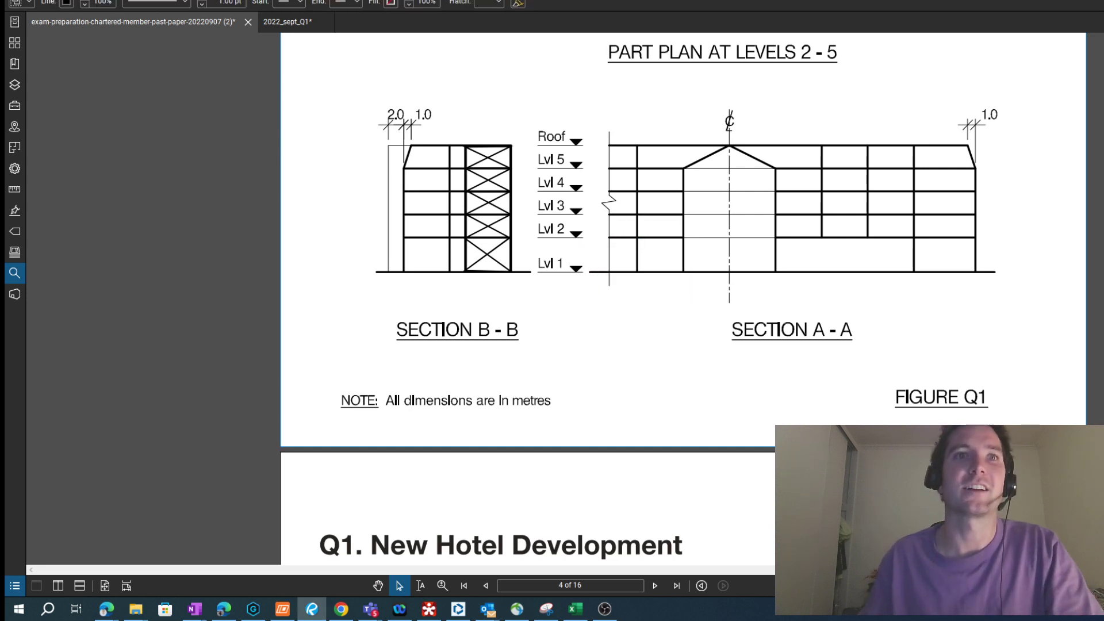
# Step: Zoom out to page 5 and open the candidate's 2022_sept_Q1 scheme drawings
pyautogui.press('Escape')
pyautogui.hotkey('ctrl', '-')
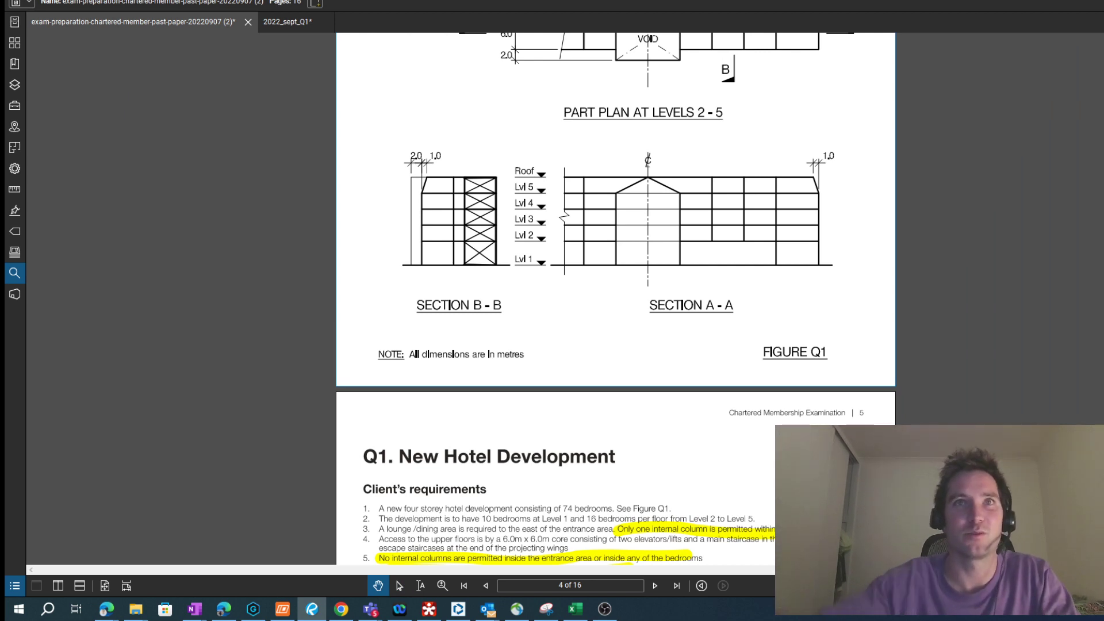
pyautogui.scroll(-2, 617, 299)
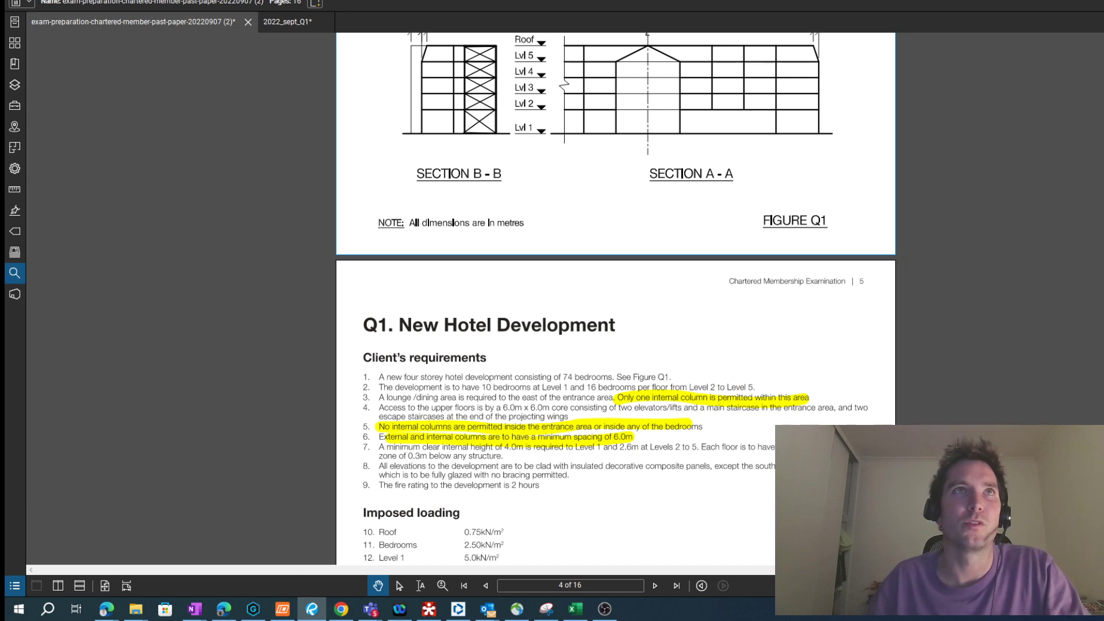
pyautogui.click(288, 22)
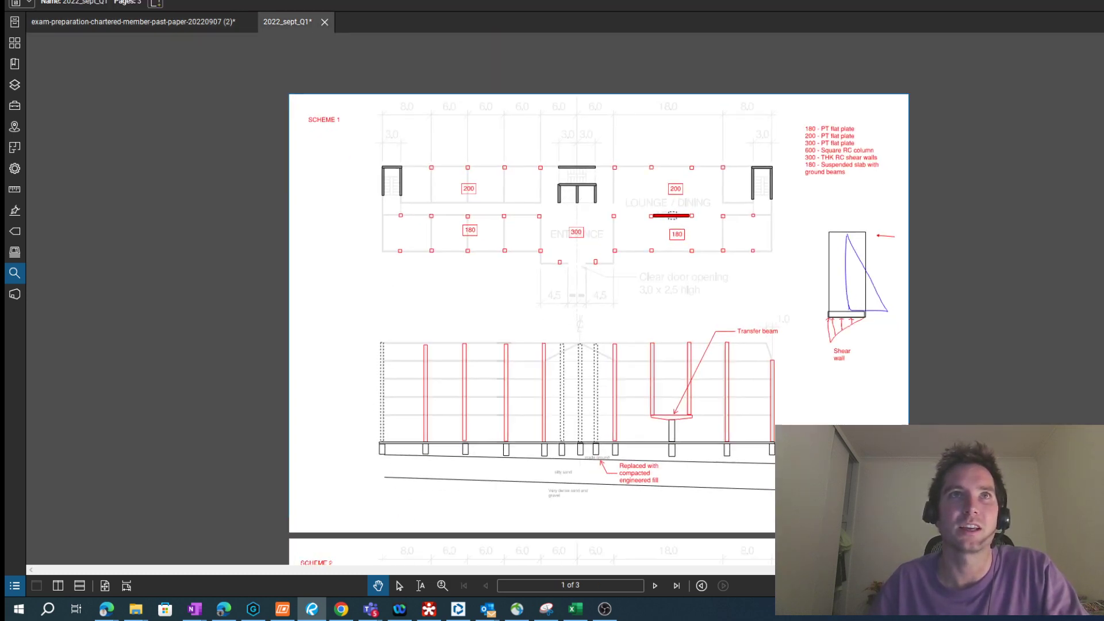
pyautogui.scroll(2, 1053, 355)
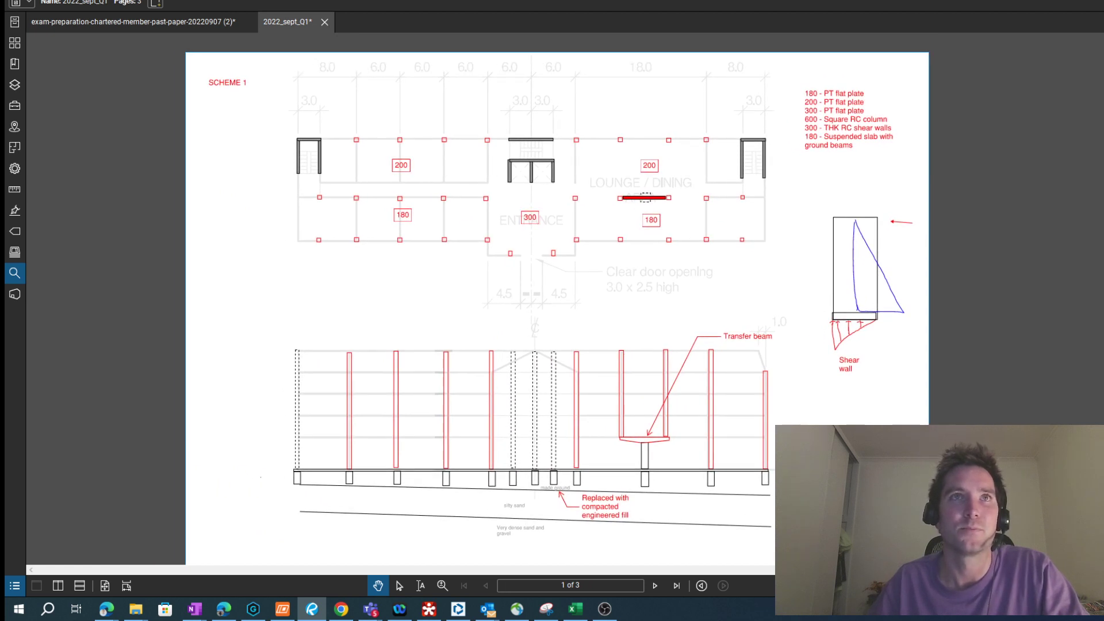
pyautogui.scroll(1, 578, 299)
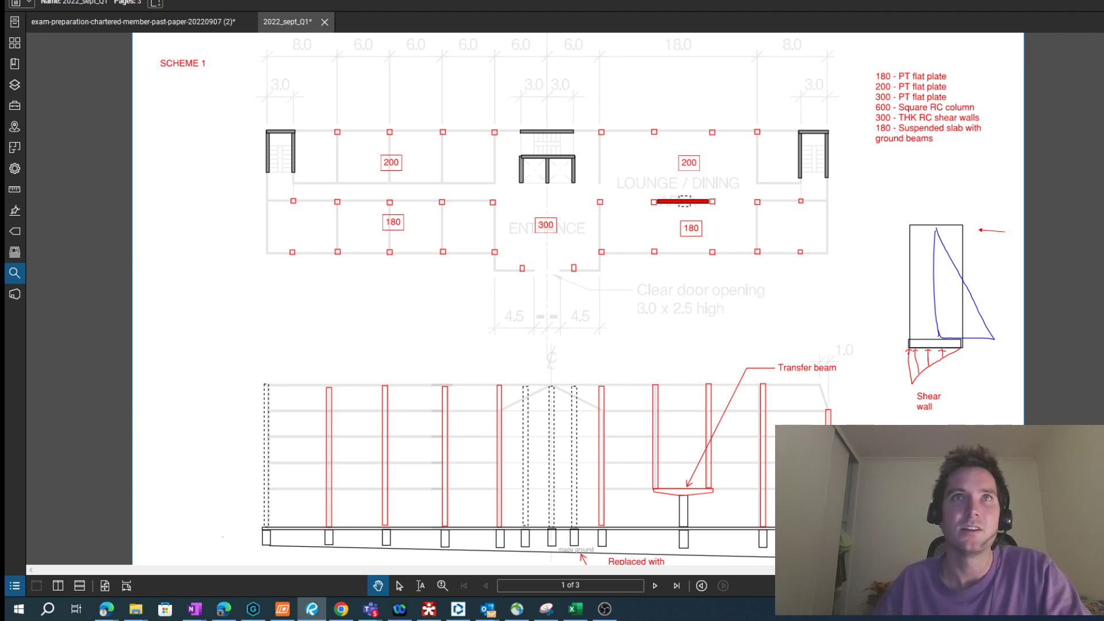
pyautogui.scroll(1, 573, 298)
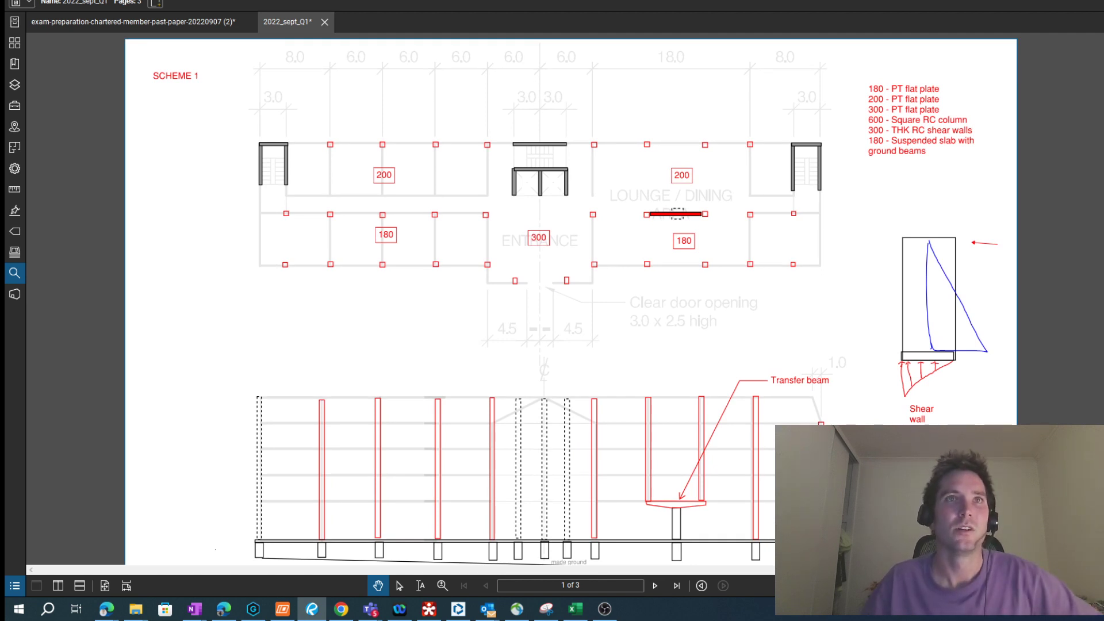
pyautogui.scroll(1, 578, 301)
pyautogui.scroll(1, 578, 302)
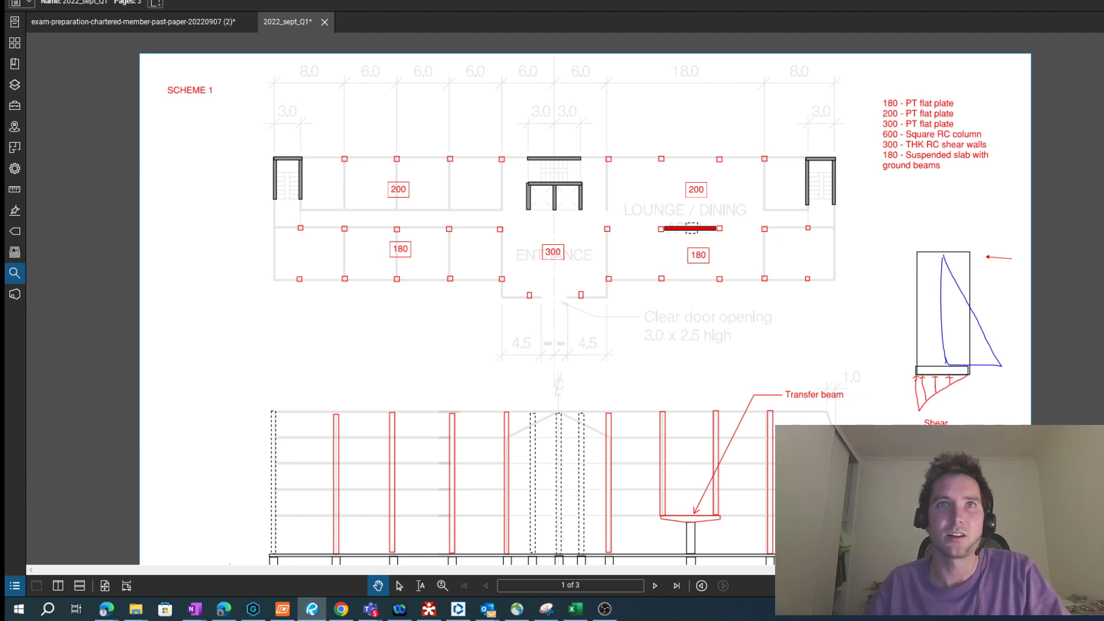
pyautogui.scroll(-2, 520, 321)
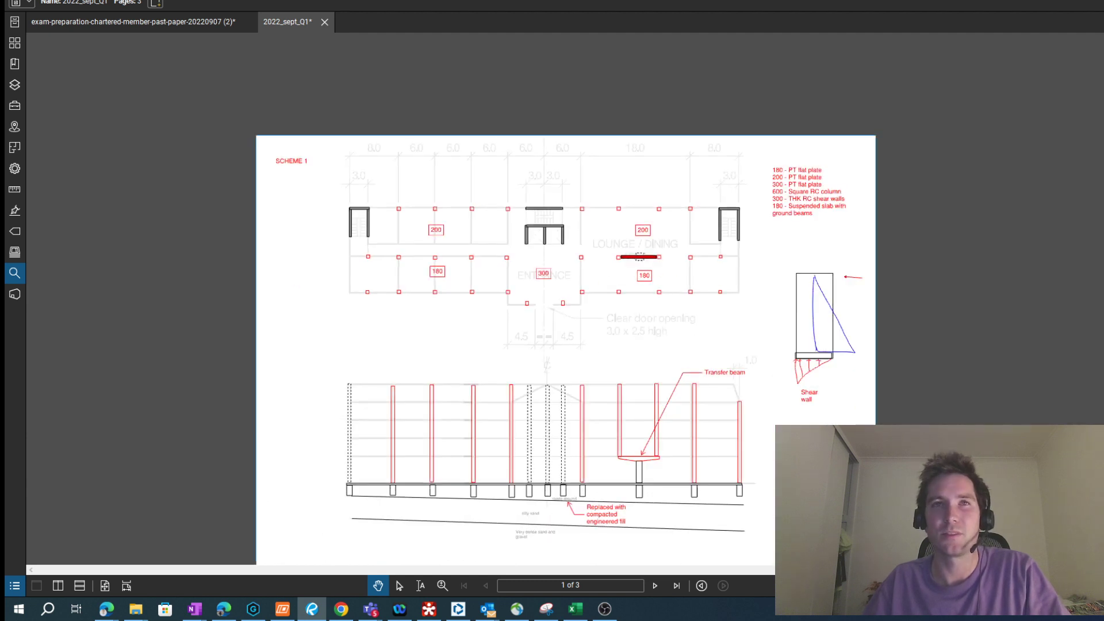
pyautogui.scroll(2, 520, 313)
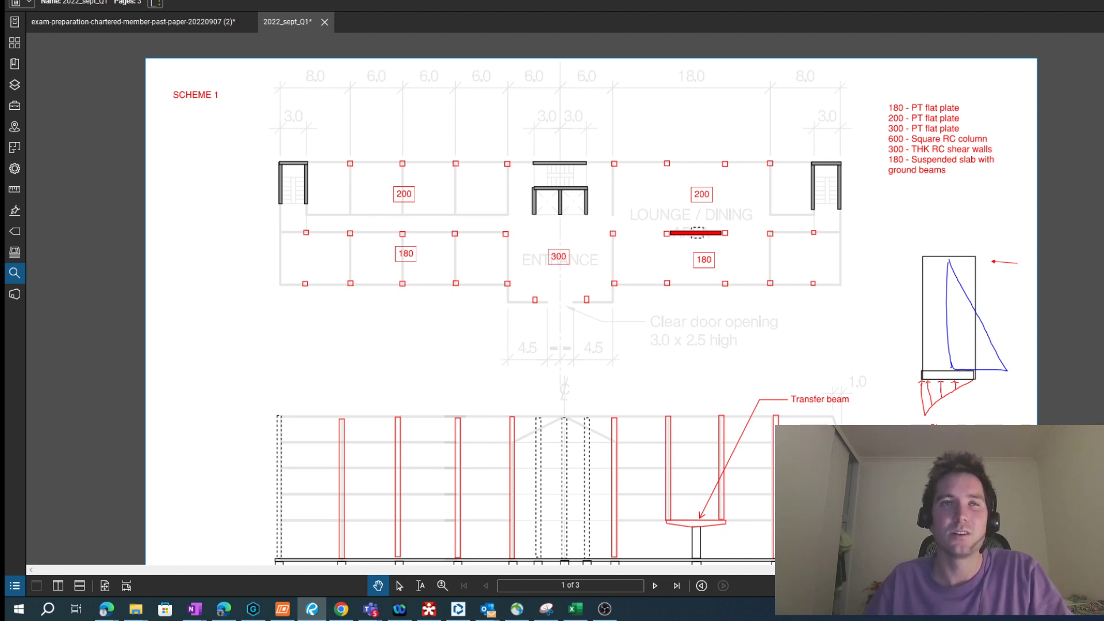
pyautogui.hscroll(1, 574, 310)
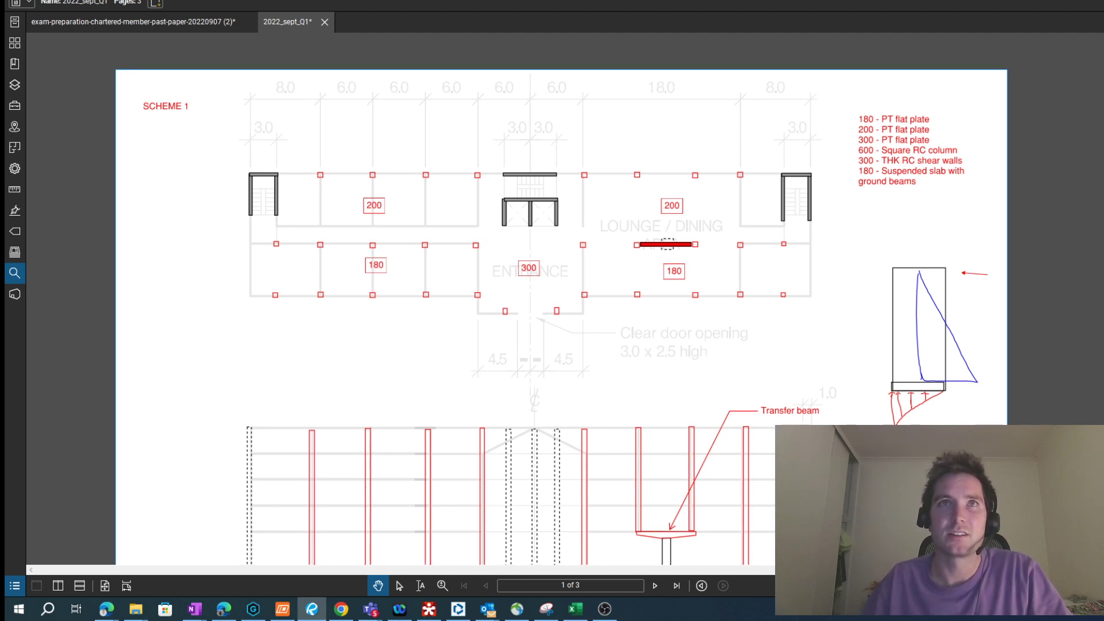
pyautogui.scroll(-1, 550, 300)
pyautogui.scroll(-1, 742, 71)
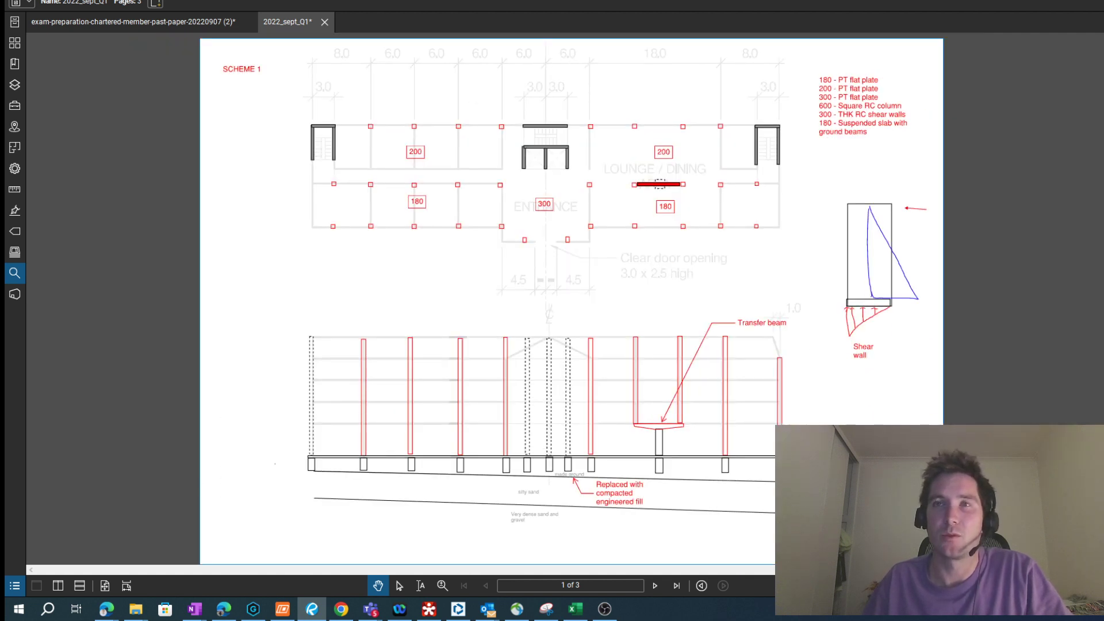
pyautogui.scroll(1, 572, 299)
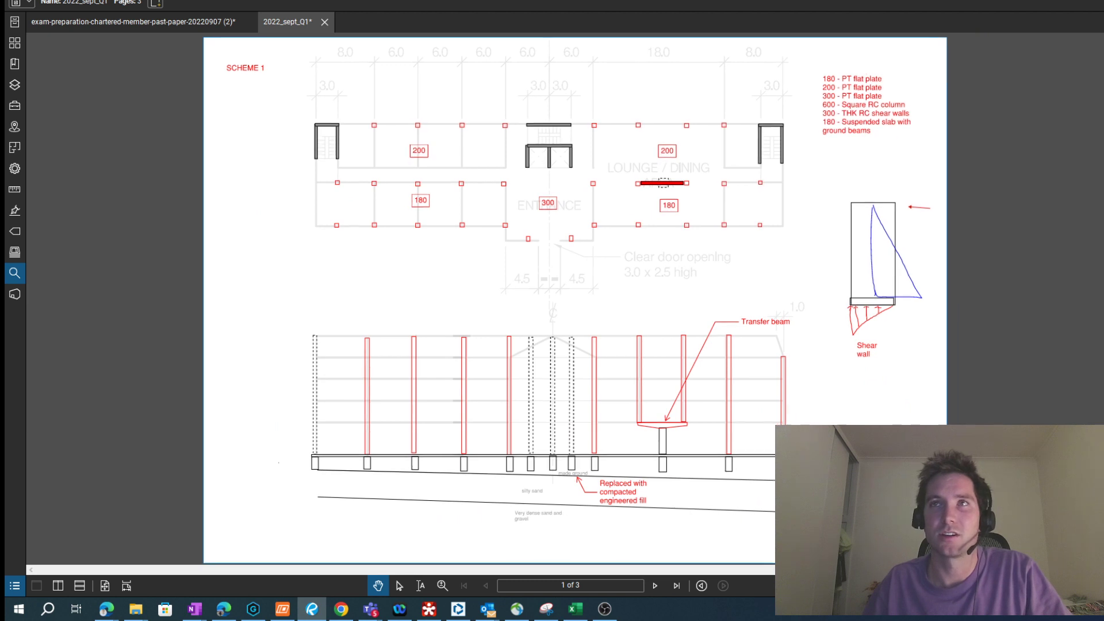
pyautogui.scroll(-1, 572, 299)
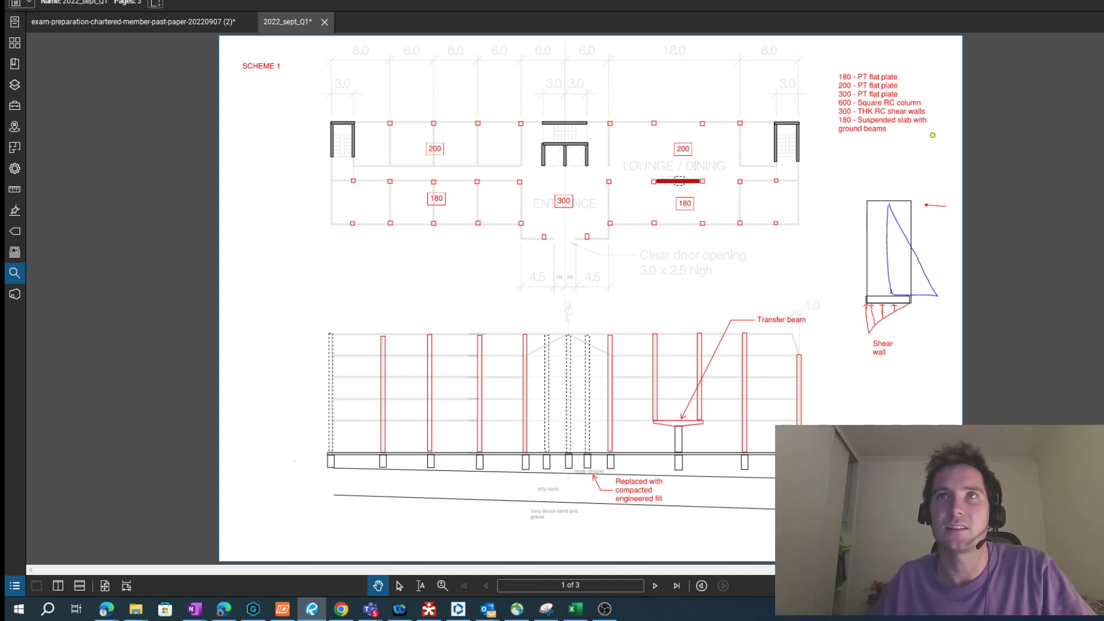
pyautogui.scroll(1, 591, 299)
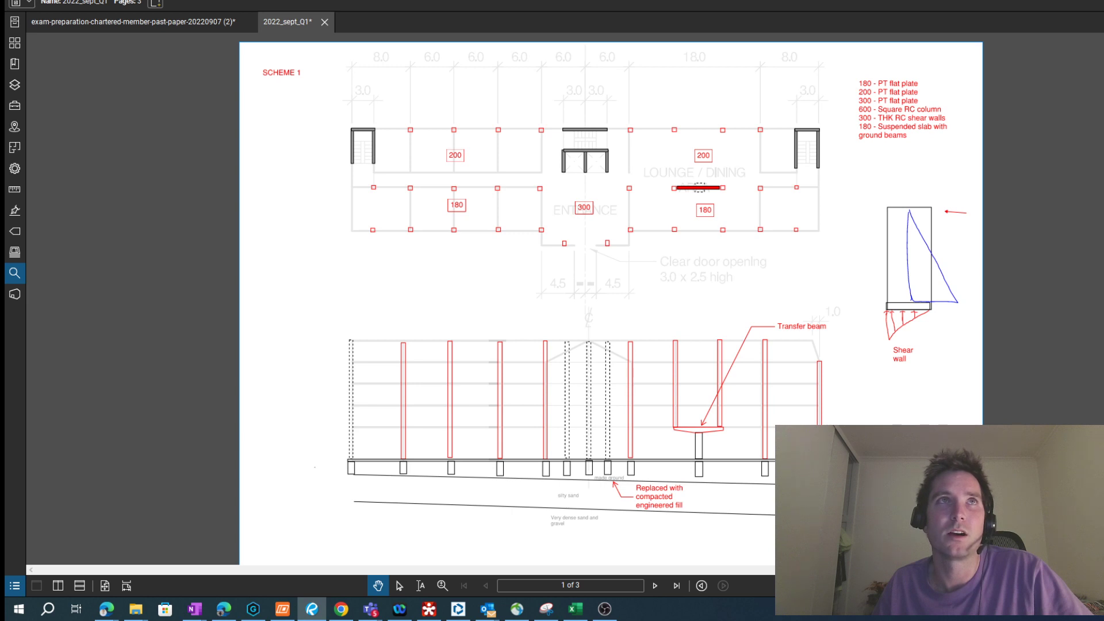
# Step: Check page 5's highlighted Q1 requirements in the exam paper, then return to the scheme drawings
pyautogui.hotkey('ctrl', 'Tab')
pyautogui.scroll(-1, 622, 298)
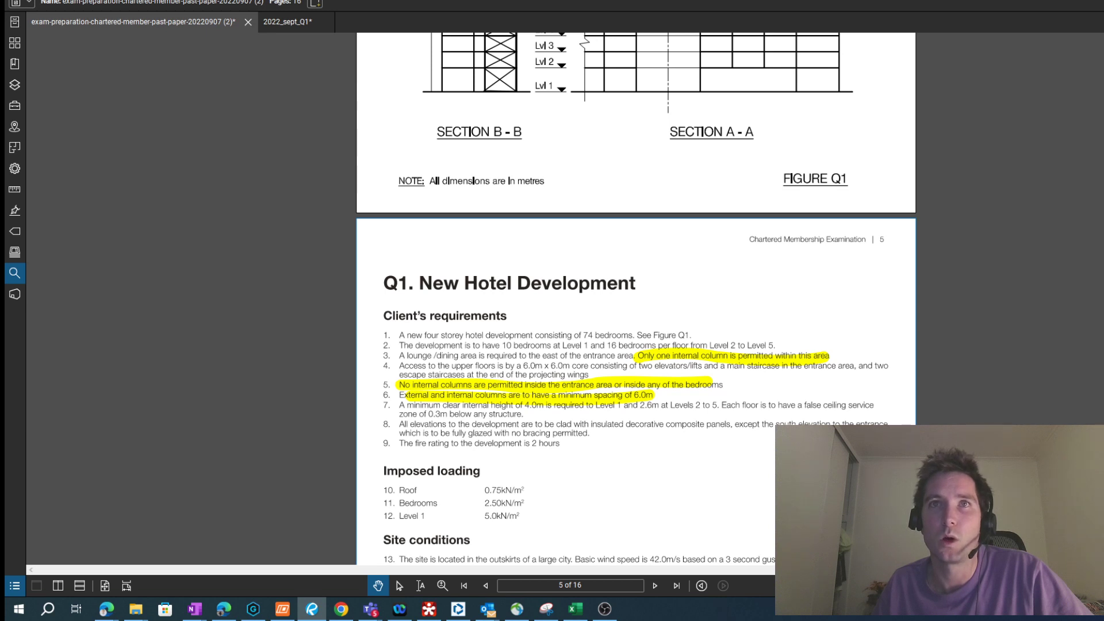
pyautogui.hotkey('ctrl', 'Tab')
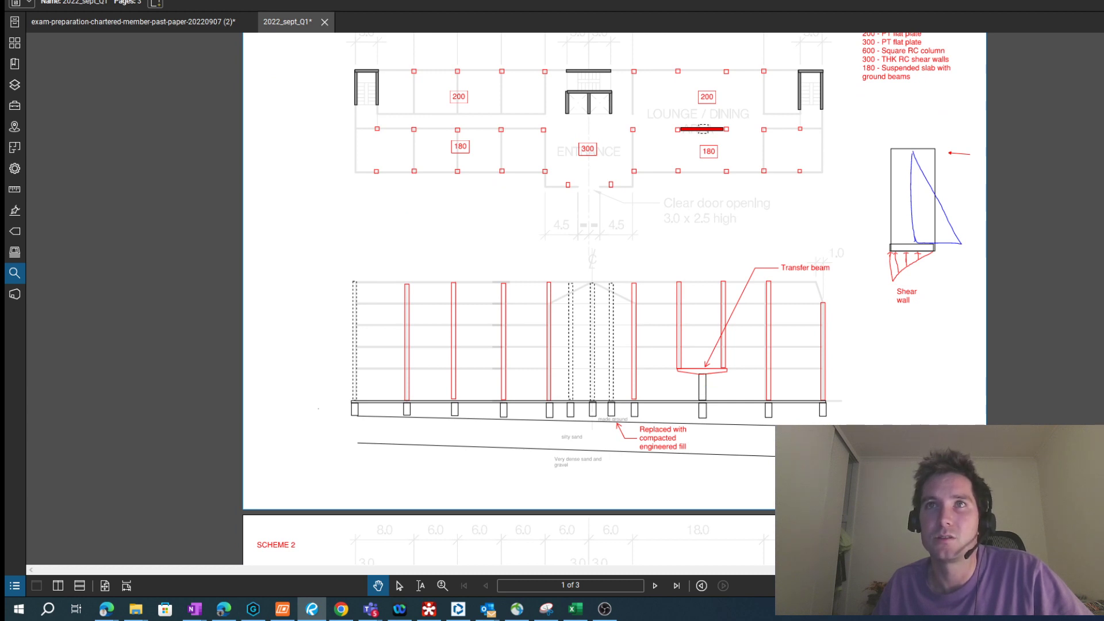
# Step: Pan and zoom into the Scheme 1 section showing columns on the transfer beam and engineered fill
pyautogui.moveTo(702, 396); pyautogui.dragTo(761, 388)
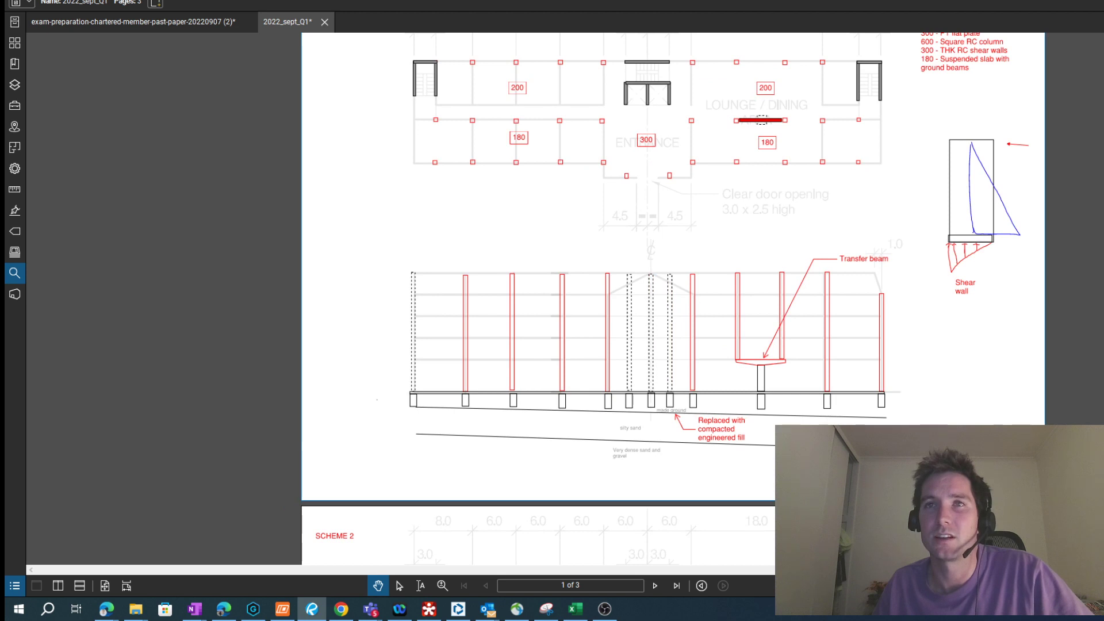
pyautogui.scroll(2, 654, 299)
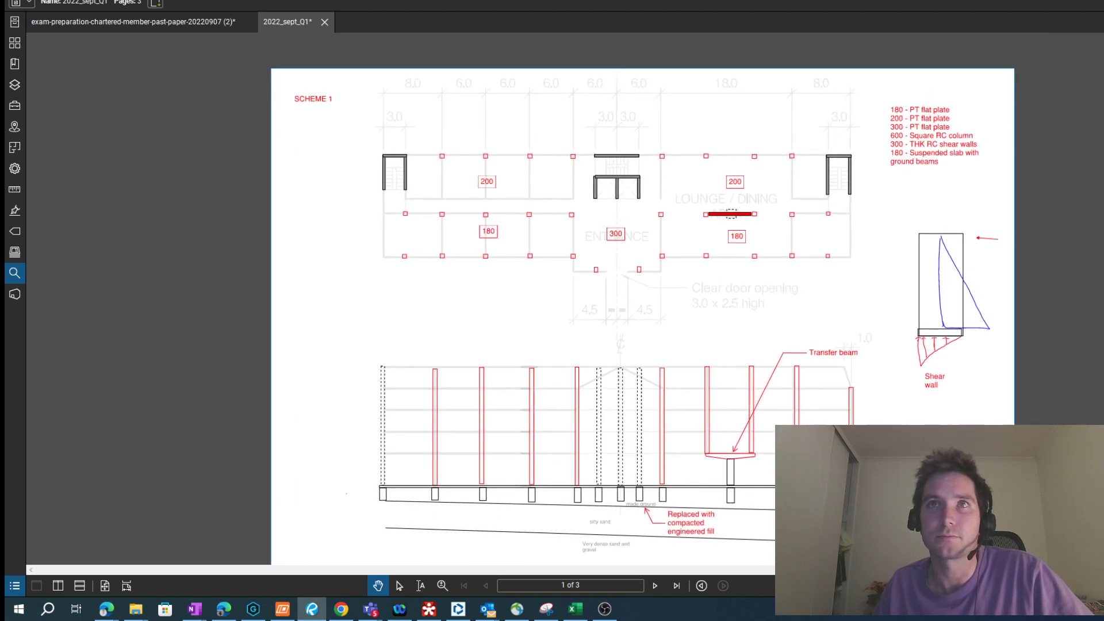
pyautogui.scroll(-1, 661, 299)
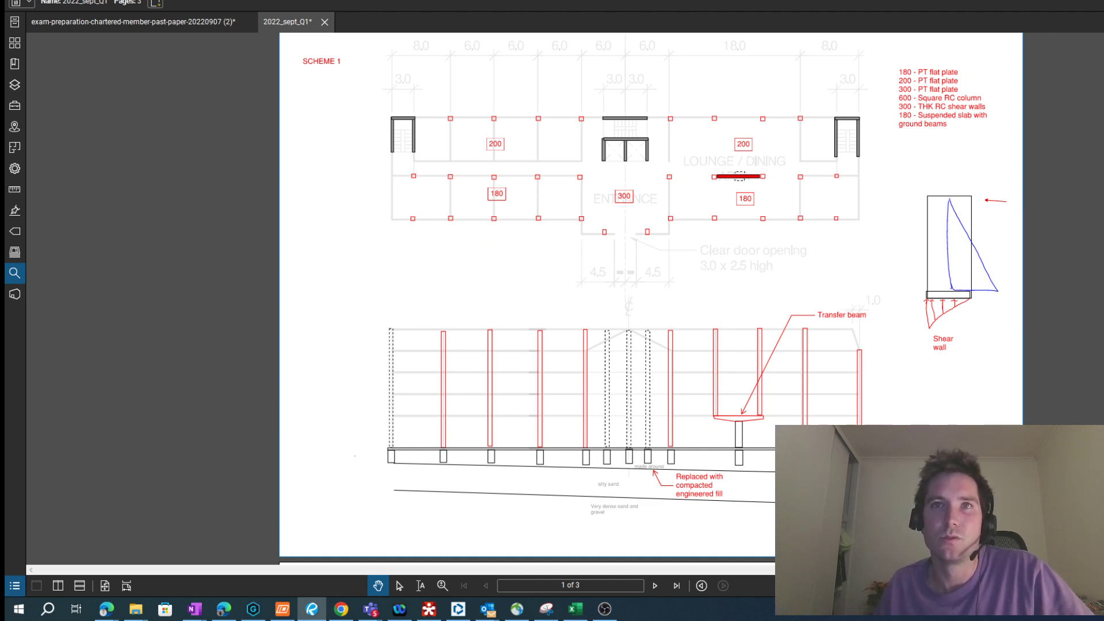
pyautogui.scroll(-1, 642, 299)
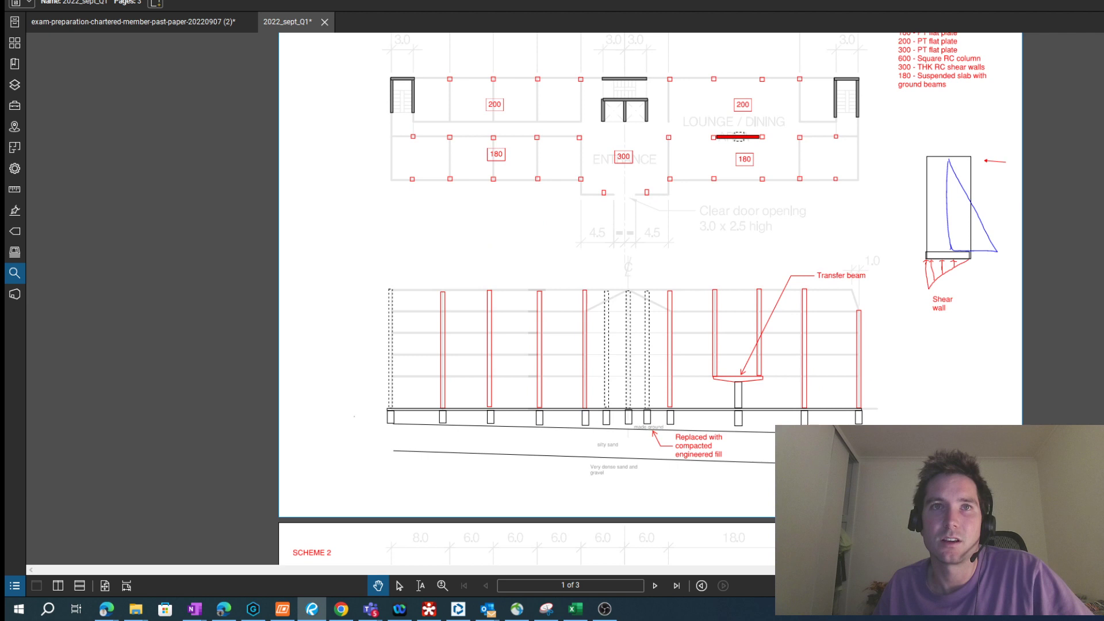
pyautogui.scroll(-1, 642, 299)
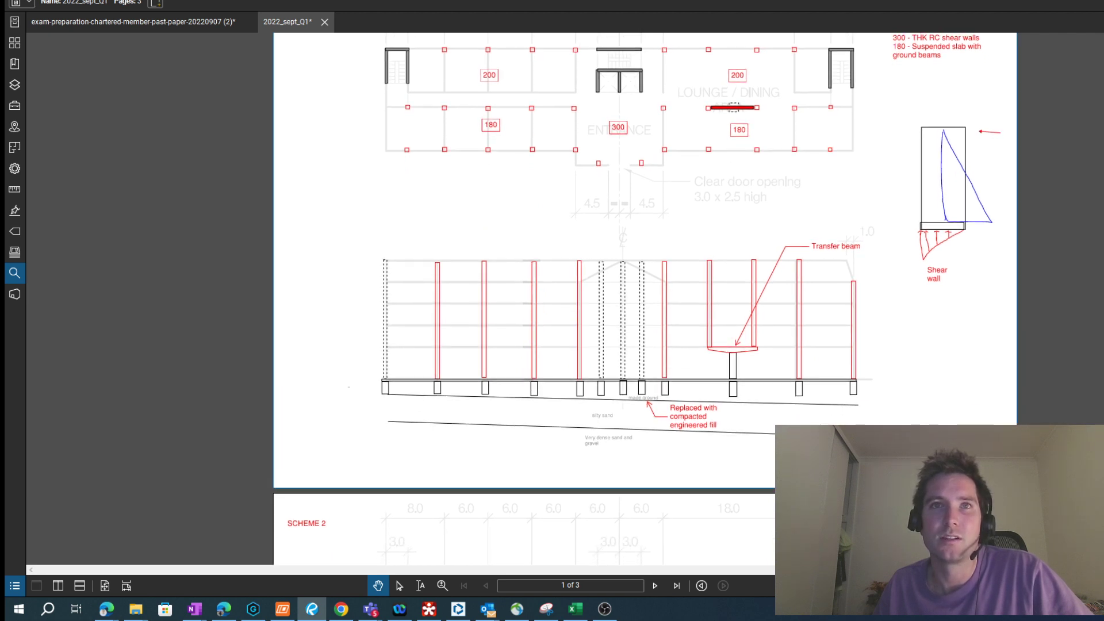
pyautogui.hscroll(1, 635, 299)
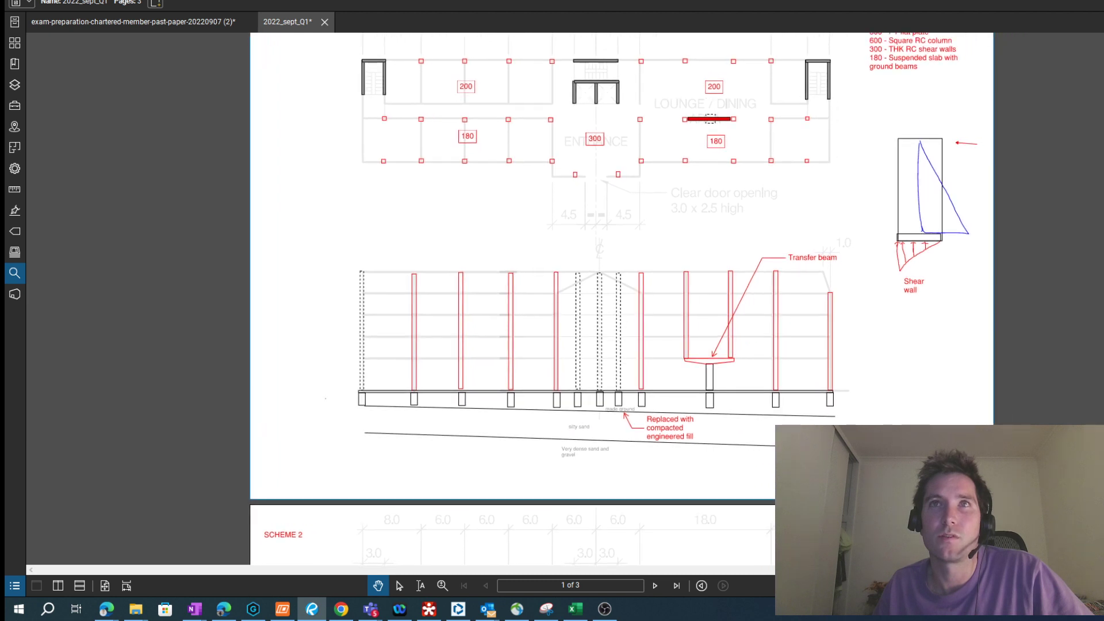
pyautogui.scroll(2, 575, 287)
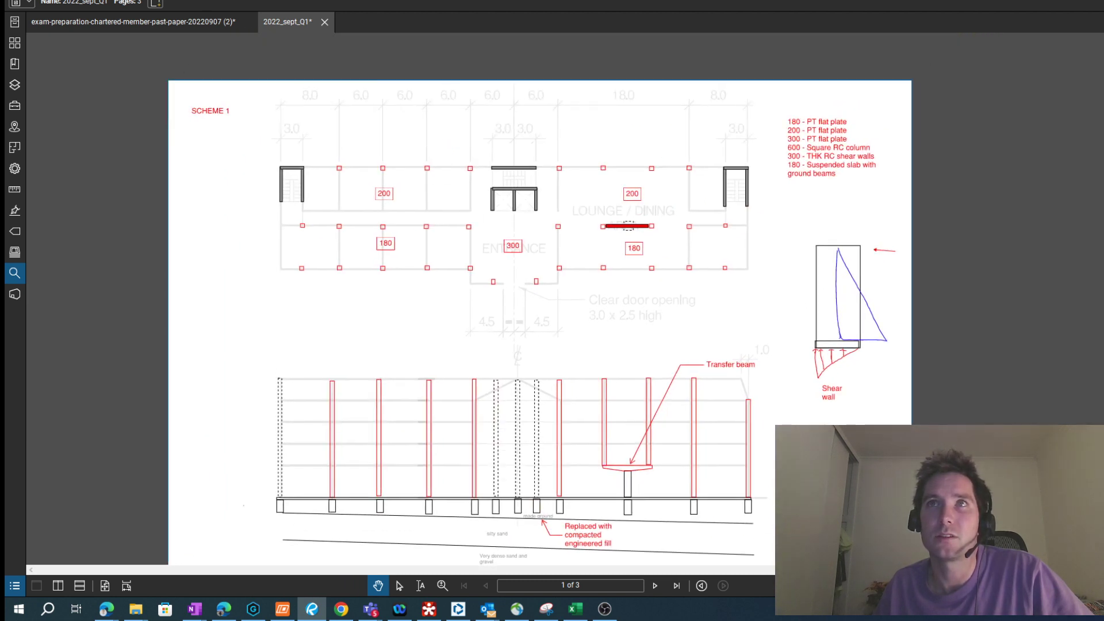
pyautogui.scroll(-2, 560, 305)
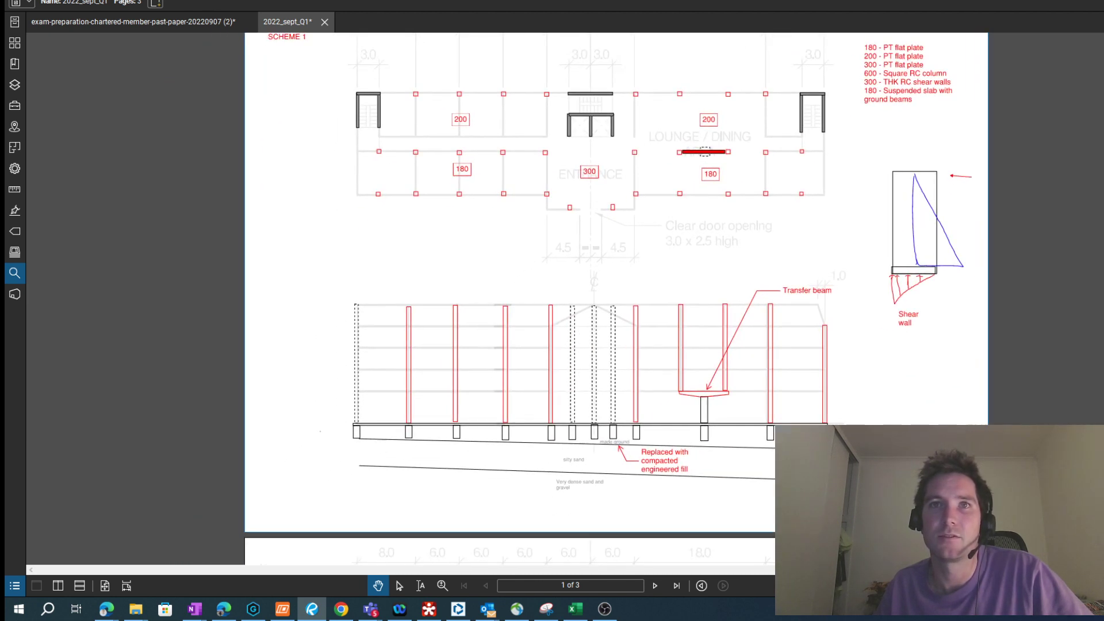
pyautogui.scroll(2, 612, 465)
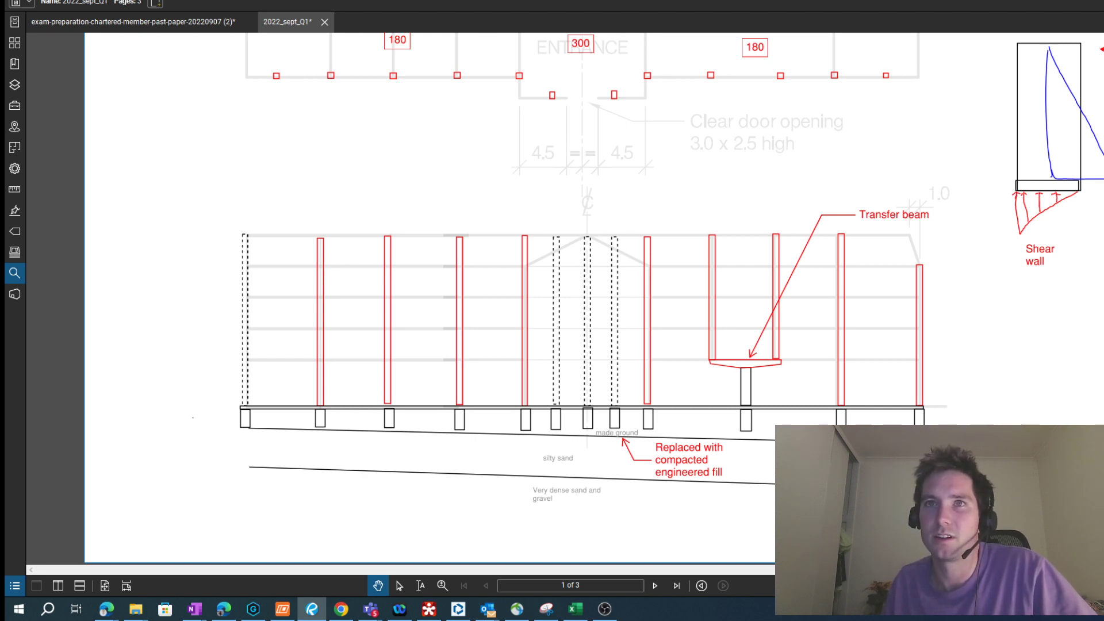
pyautogui.scroll(-2, 403, 299)
pyautogui.scroll(-3, 403, 299)
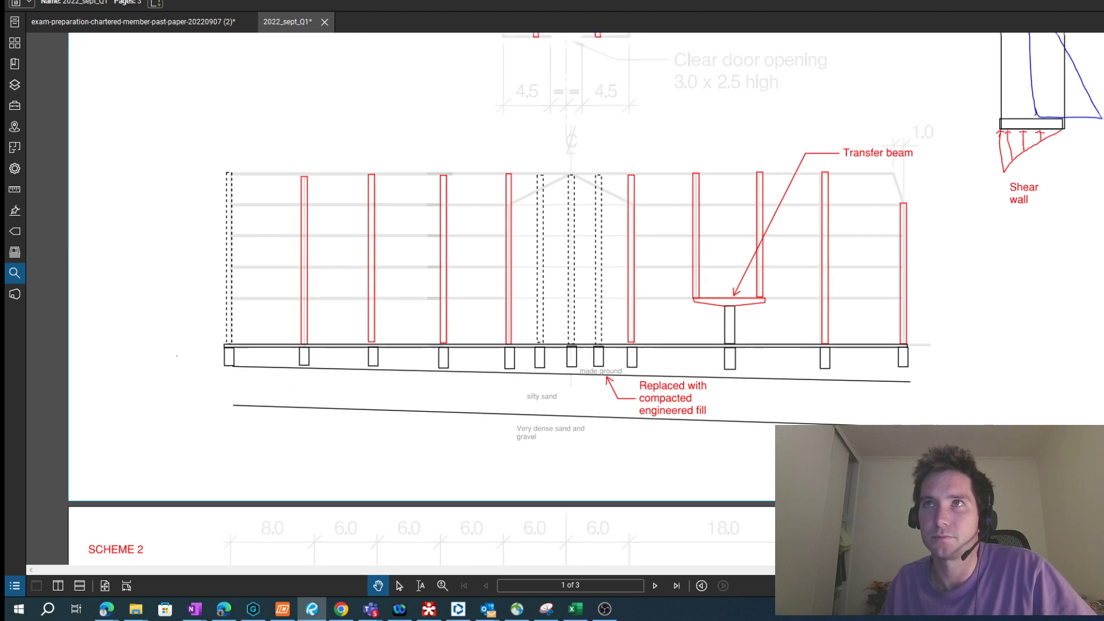
pyautogui.scroll(-2, 615, 299)
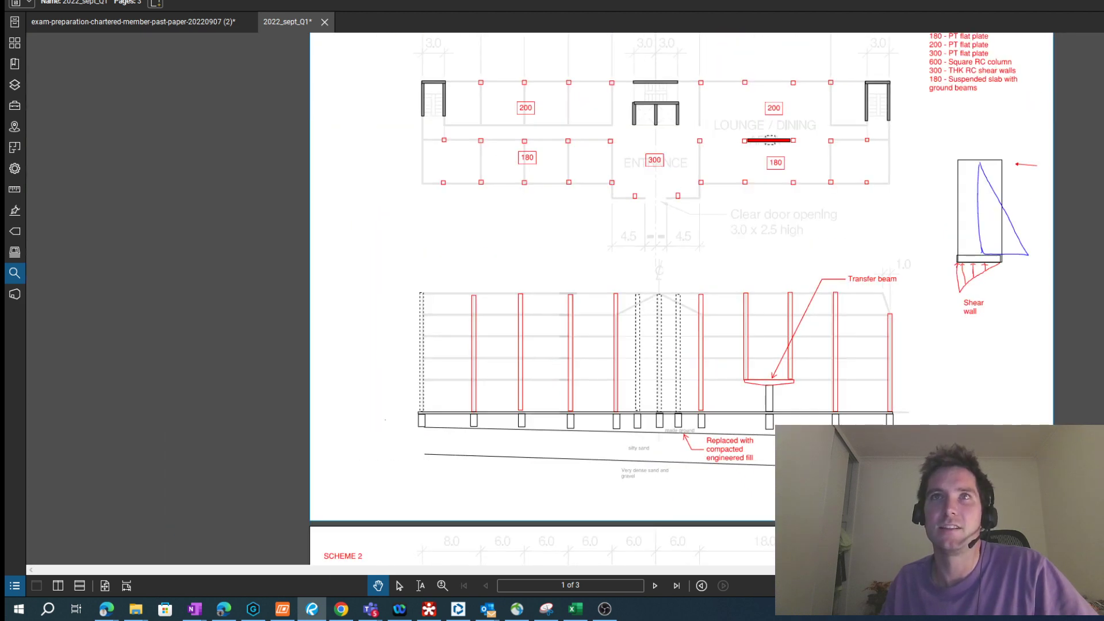
pyautogui.scroll(2, 615, 299)
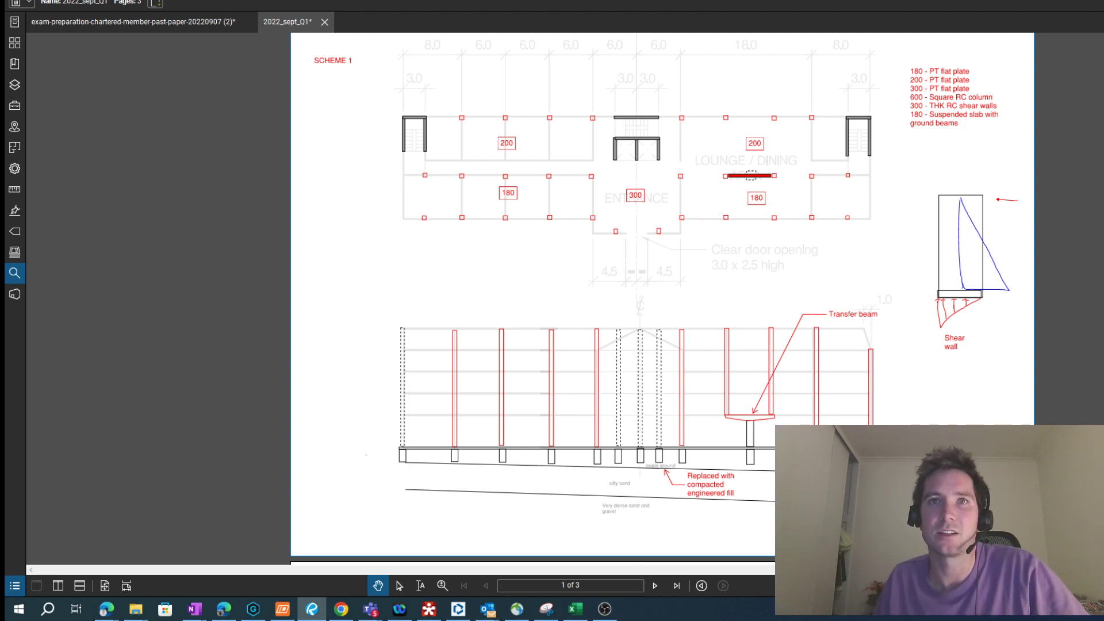
pyautogui.scroll(-1, 661, 299)
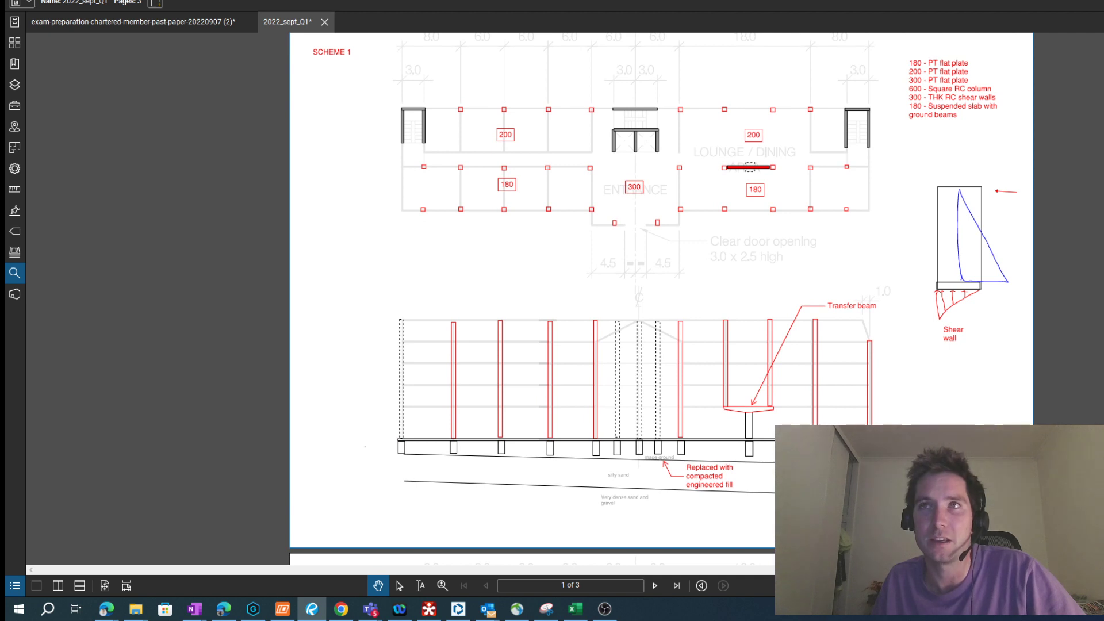
pyautogui.scroll(2, 661, 298)
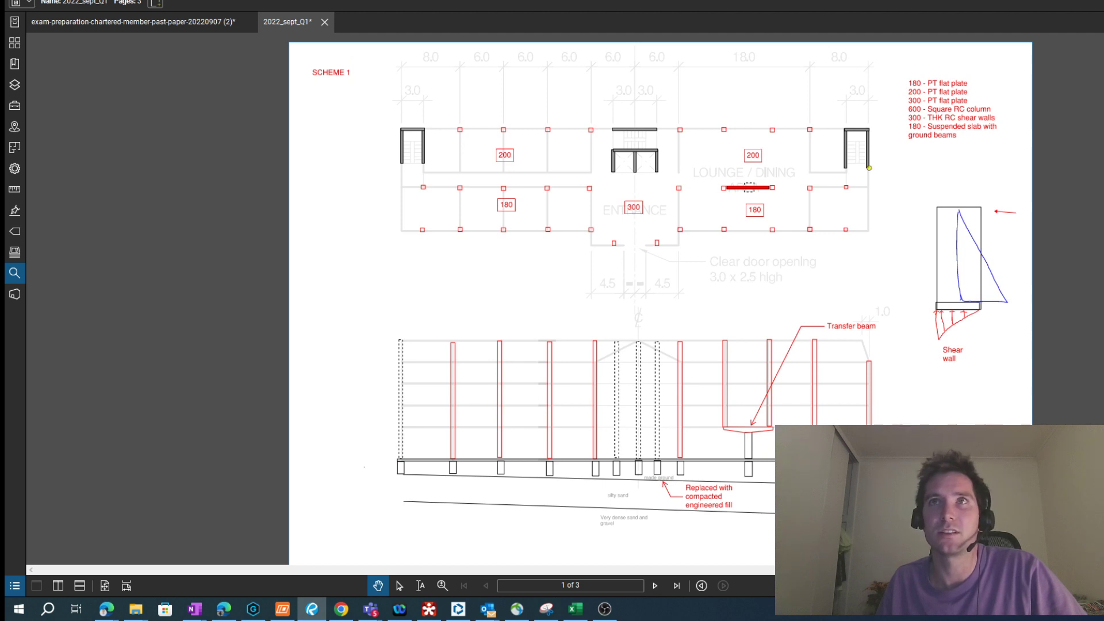
pyautogui.hscroll(2, 644, 299)
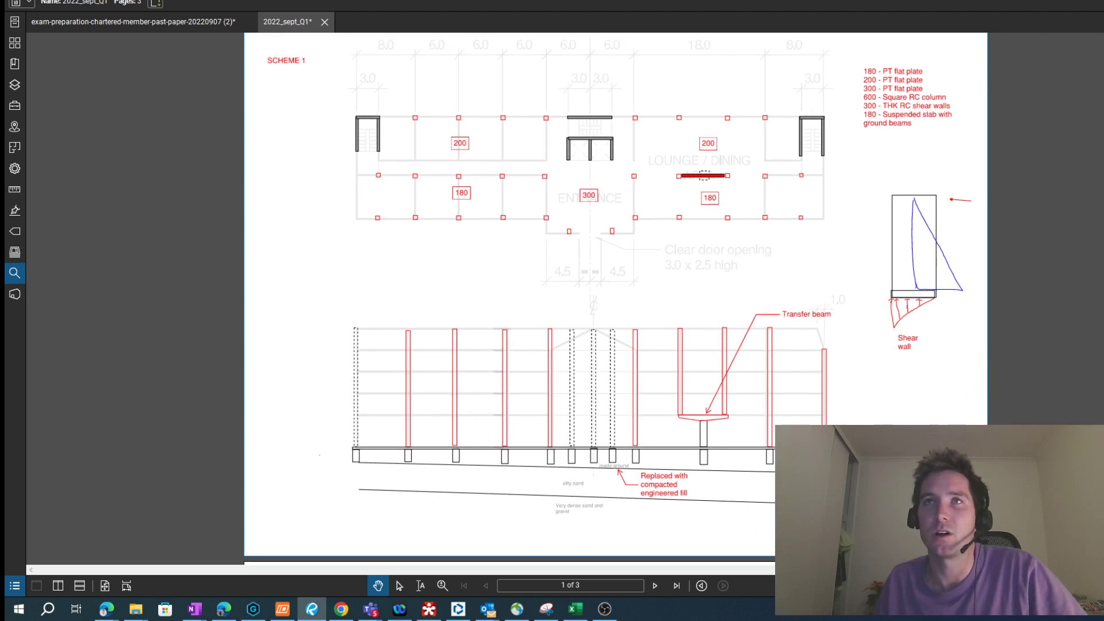
pyautogui.hscroll(-1, 619, 299)
pyautogui.scroll(1, 619, 299)
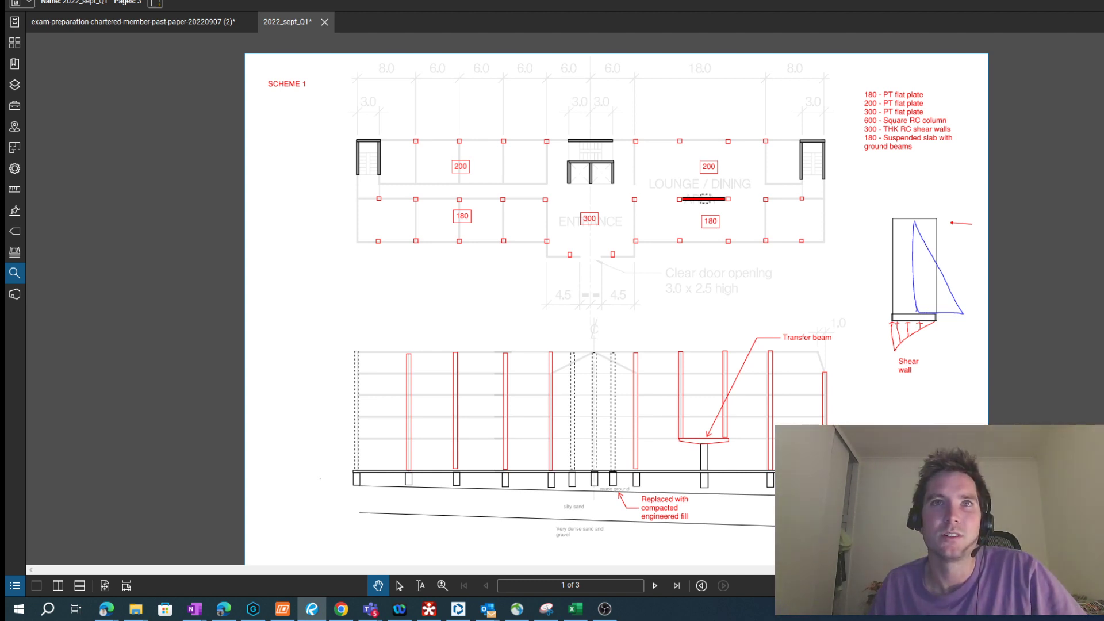
pyautogui.scroll(-1, 615, 304)
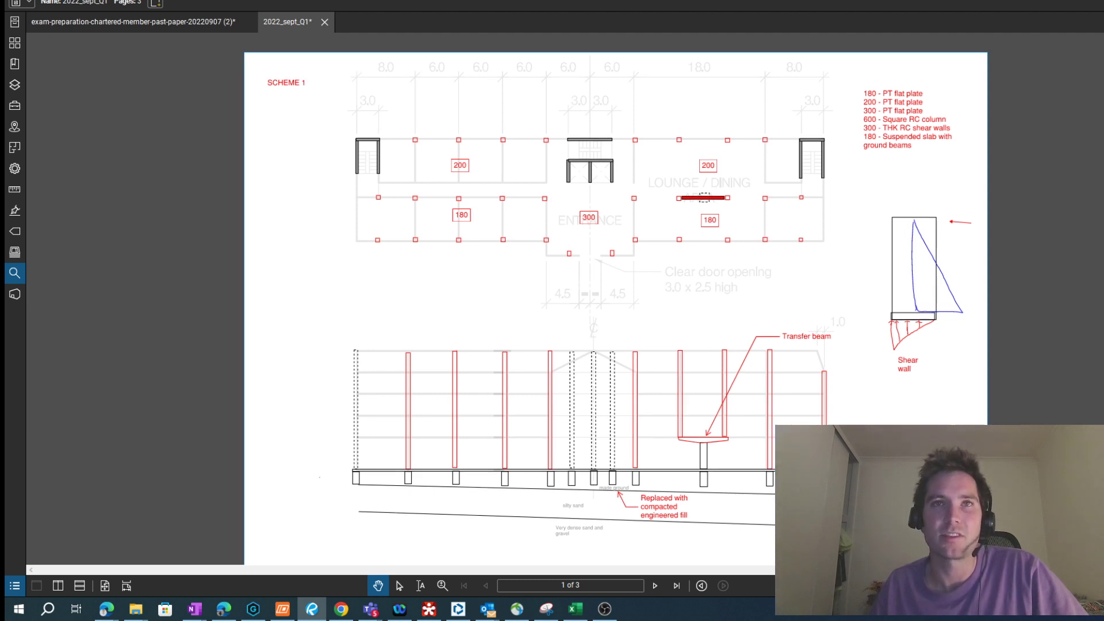
pyautogui.scroll(-2, 603, 287)
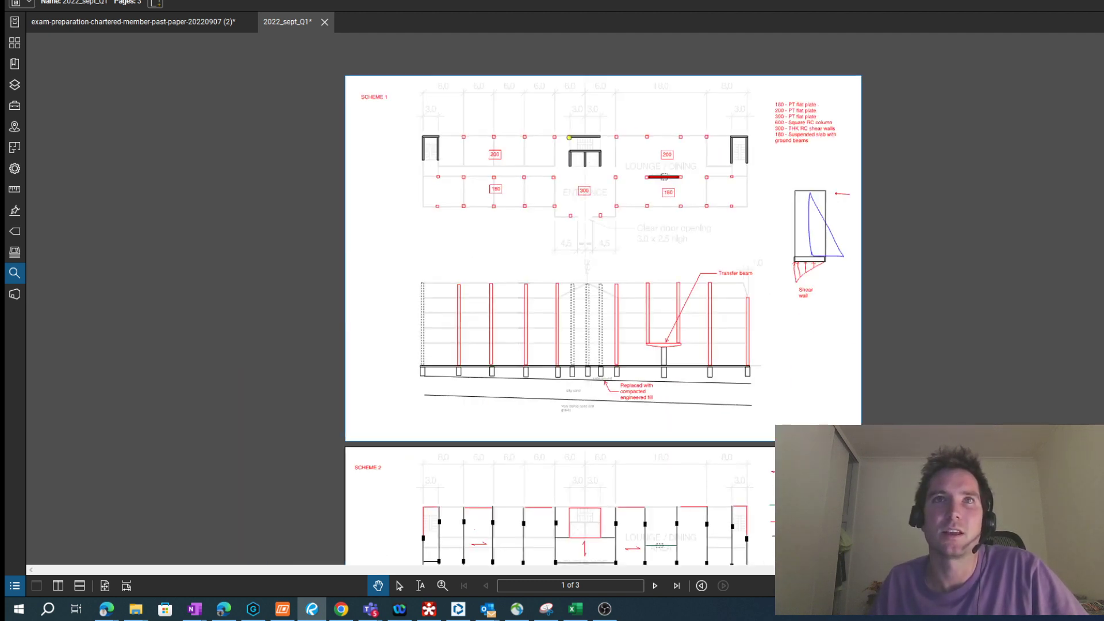
# Step: Scroll to page 2 and zoom in on Scheme 2's glulam and CLT section and 3m pad footings
pyautogui.scroll(-5, 604, 287)
pyautogui.scroll(3, 553, 283)
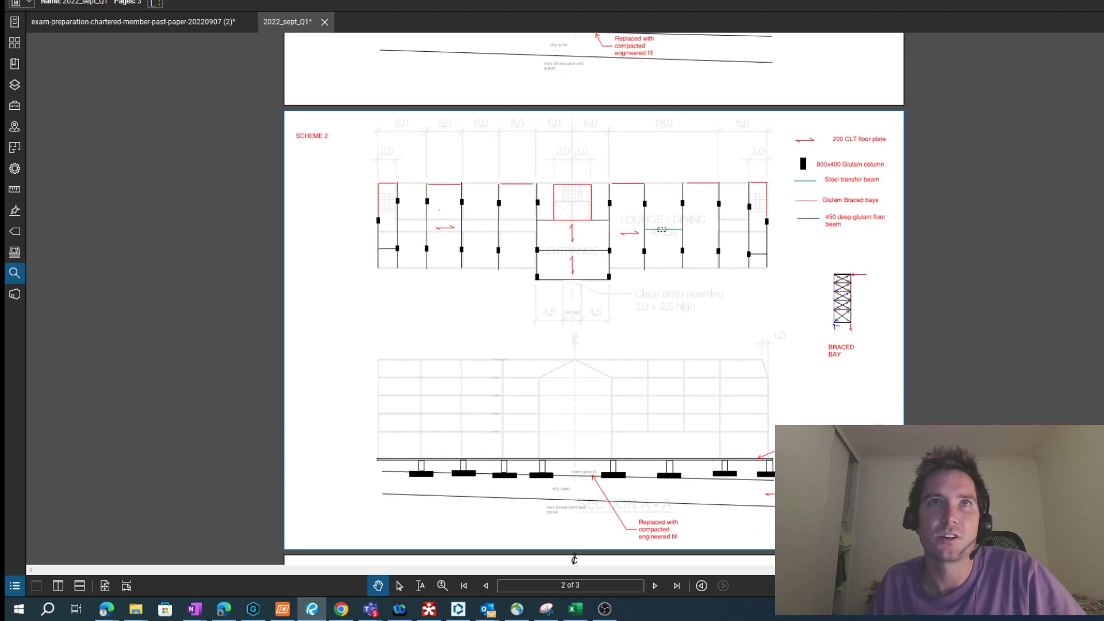
pyautogui.scroll(-2, 615, 299)
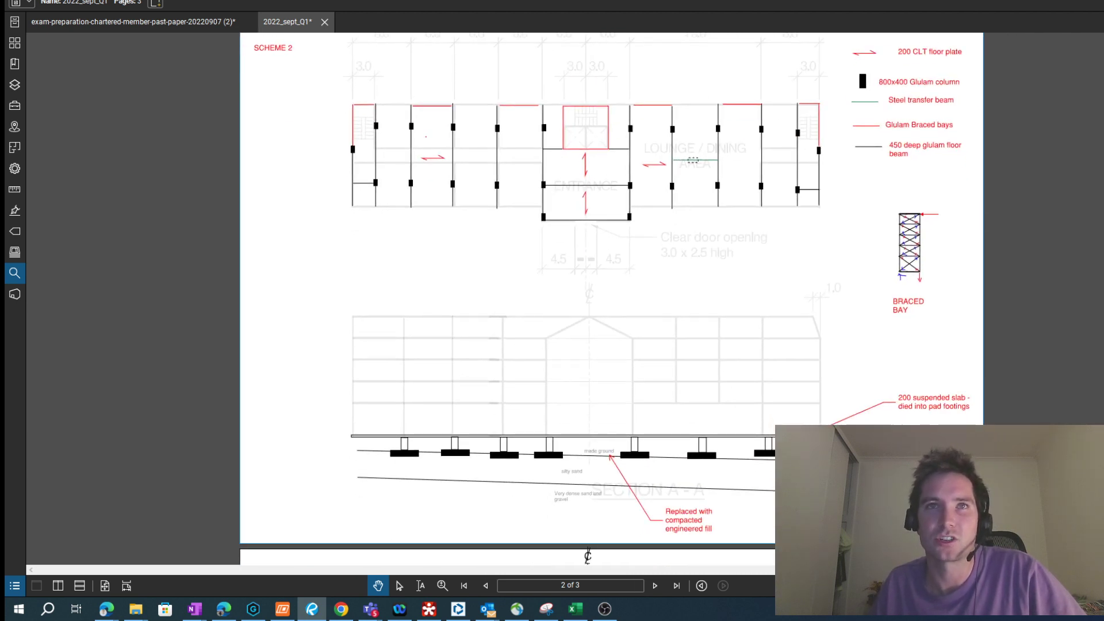
pyautogui.scroll(-1, 609, 299)
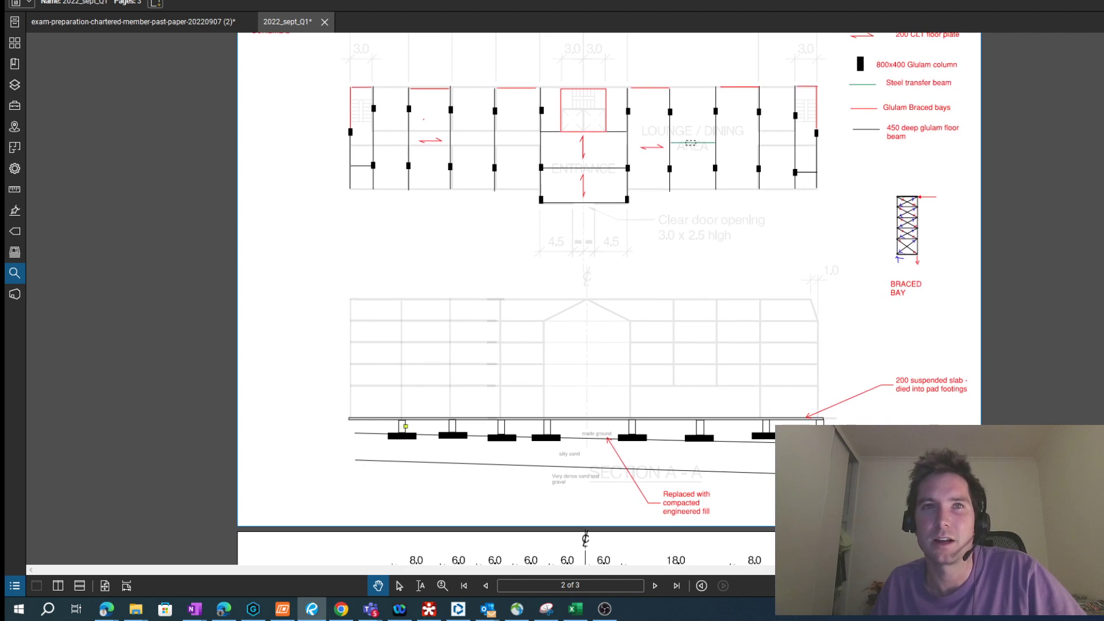
pyautogui.scroll(1, 405, 426)
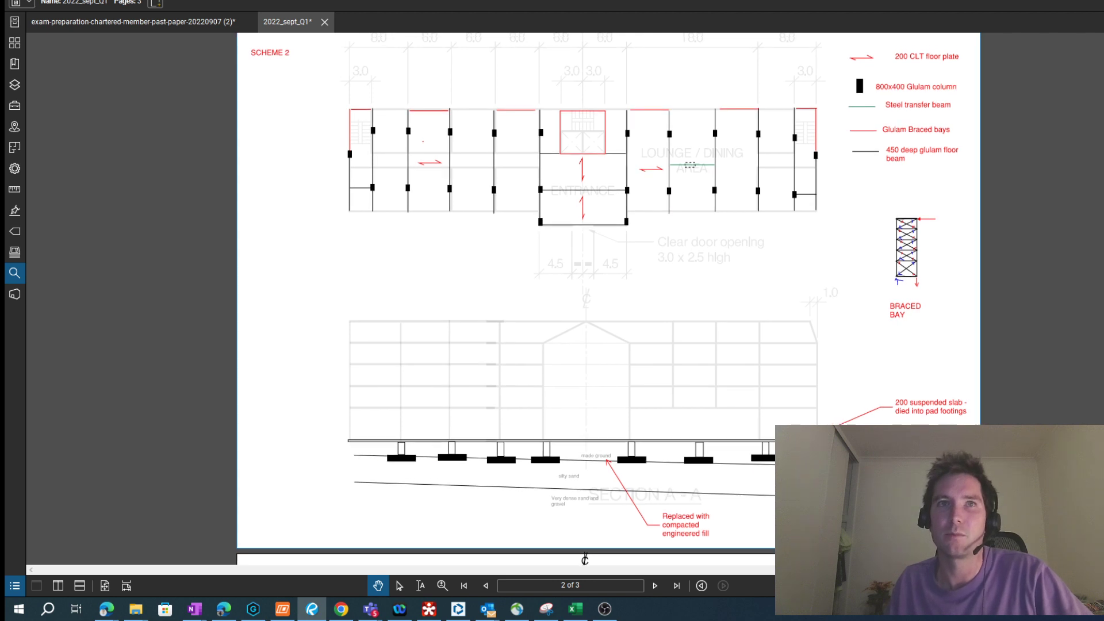
pyautogui.scroll(-1, 588, 458)
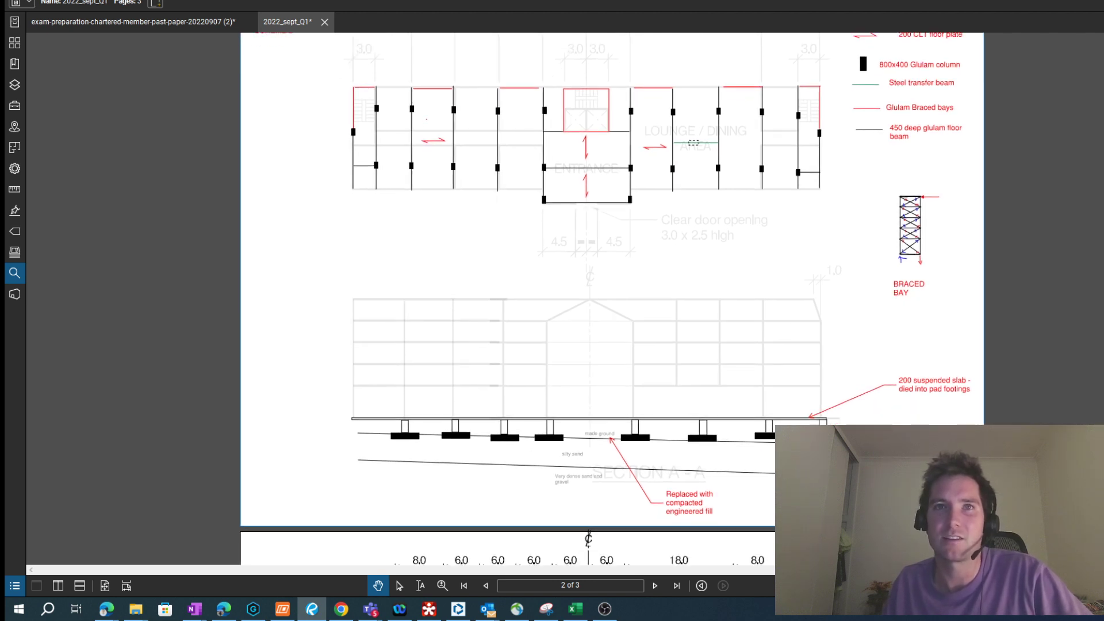
pyautogui.scroll(2, 588, 459)
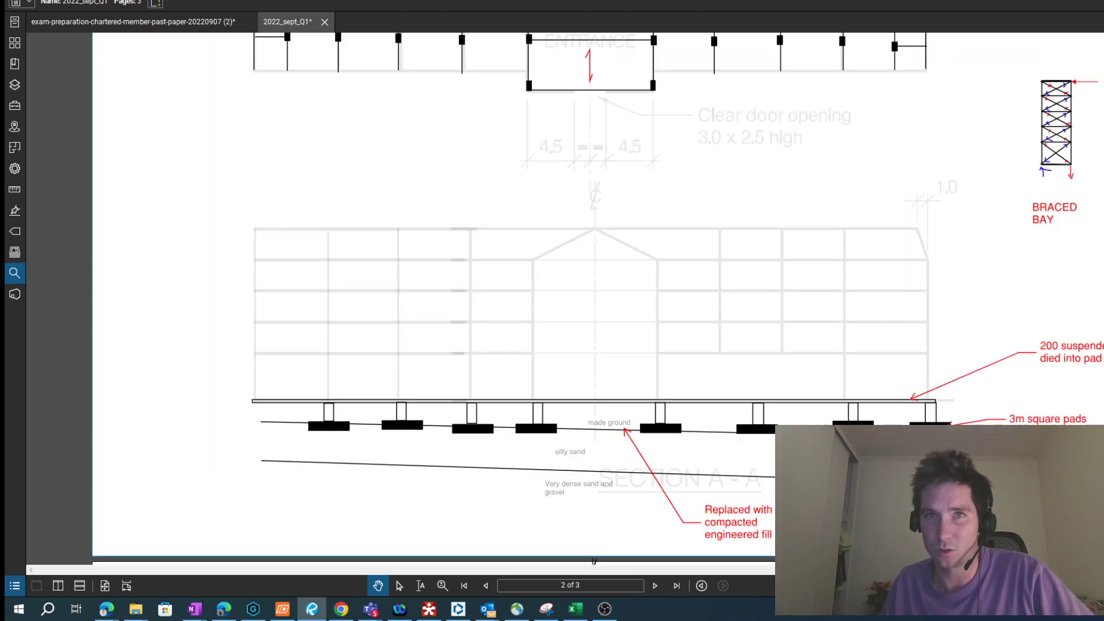
pyautogui.scroll(-1, 584, 432)
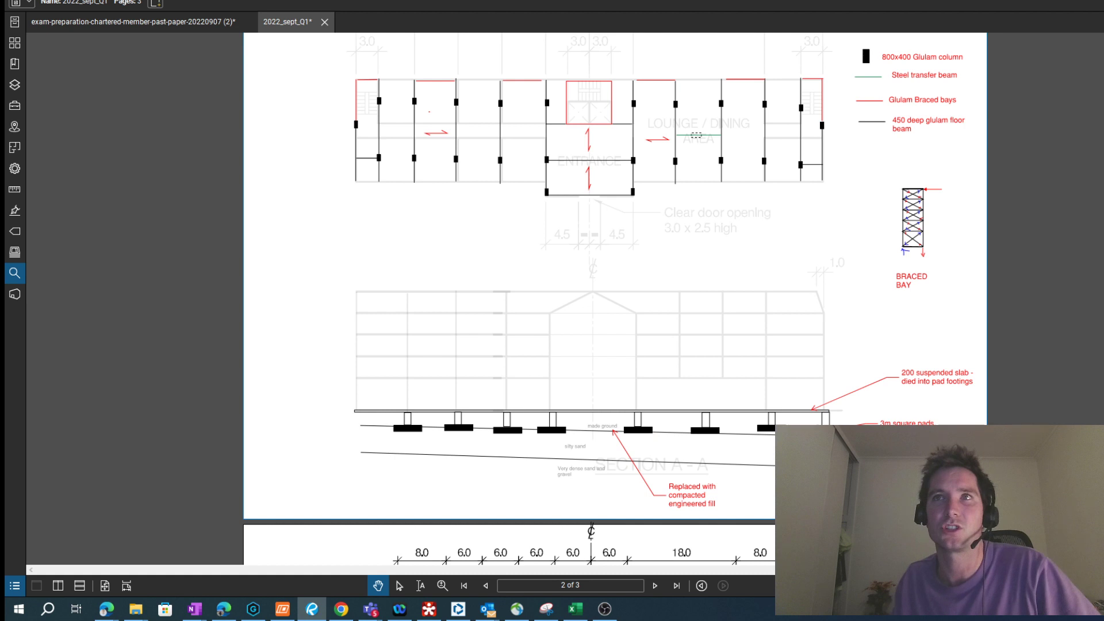
pyautogui.scroll(2, 584, 299)
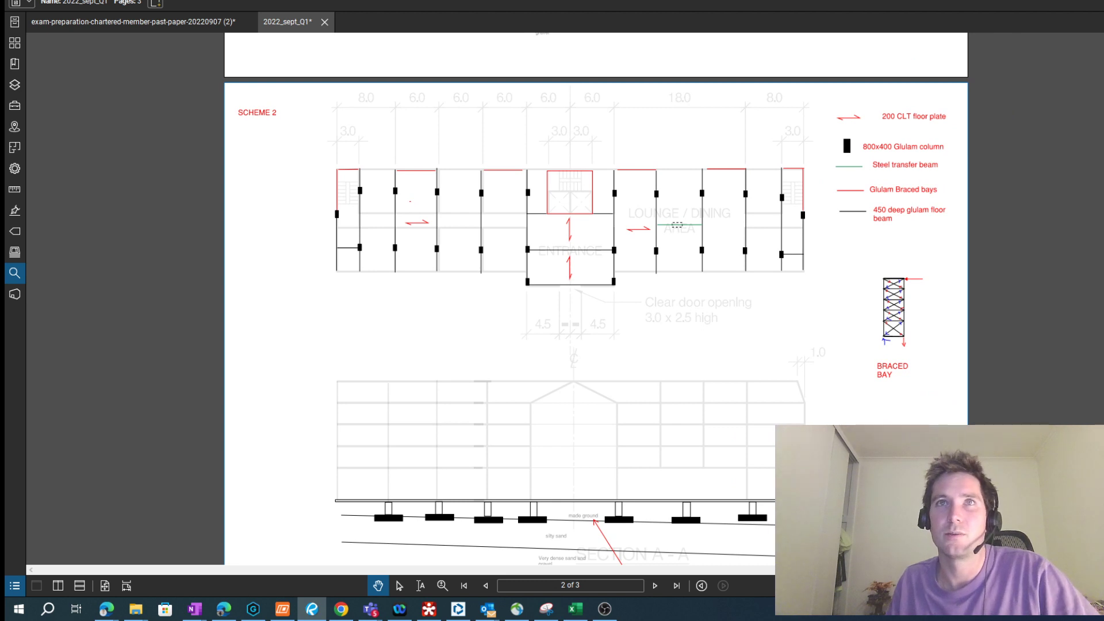
pyautogui.scroll(1, 583, 298)
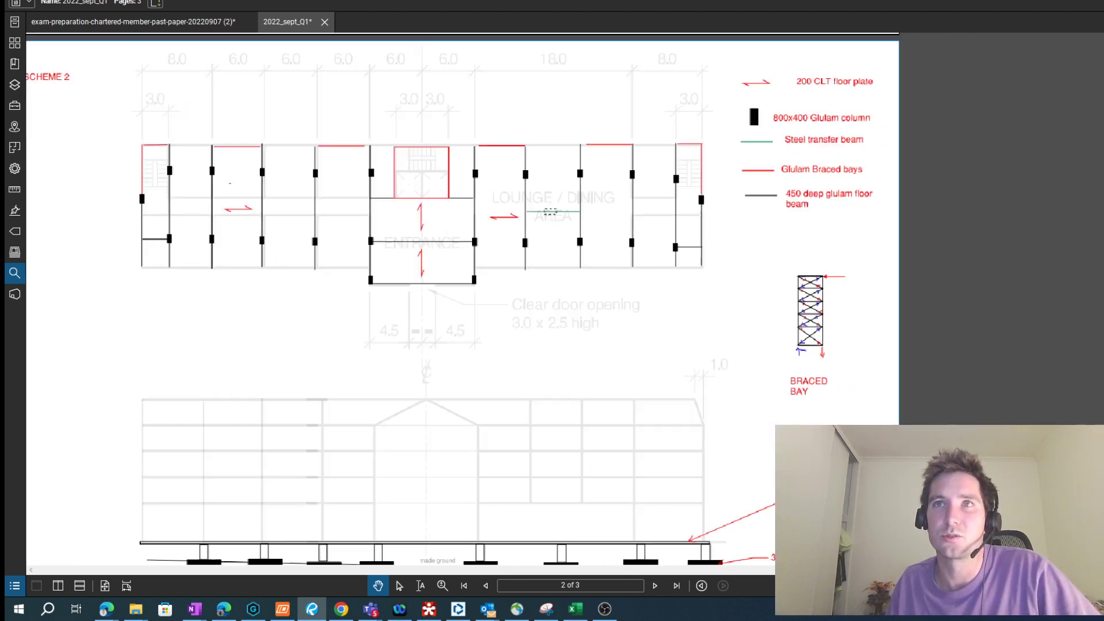
pyautogui.scroll(1, 813, 264)
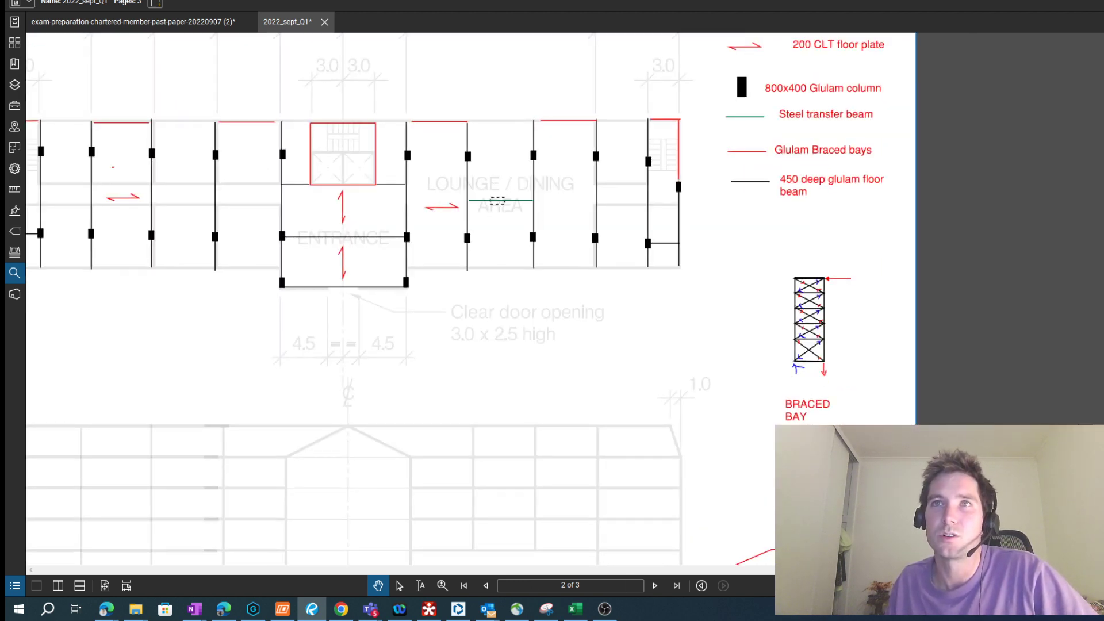
pyautogui.scroll(1, 459, 299)
pyautogui.scroll(-2, 460, 299)
pyautogui.moveTo(582, 269); pyautogui.dragTo(608, 265)
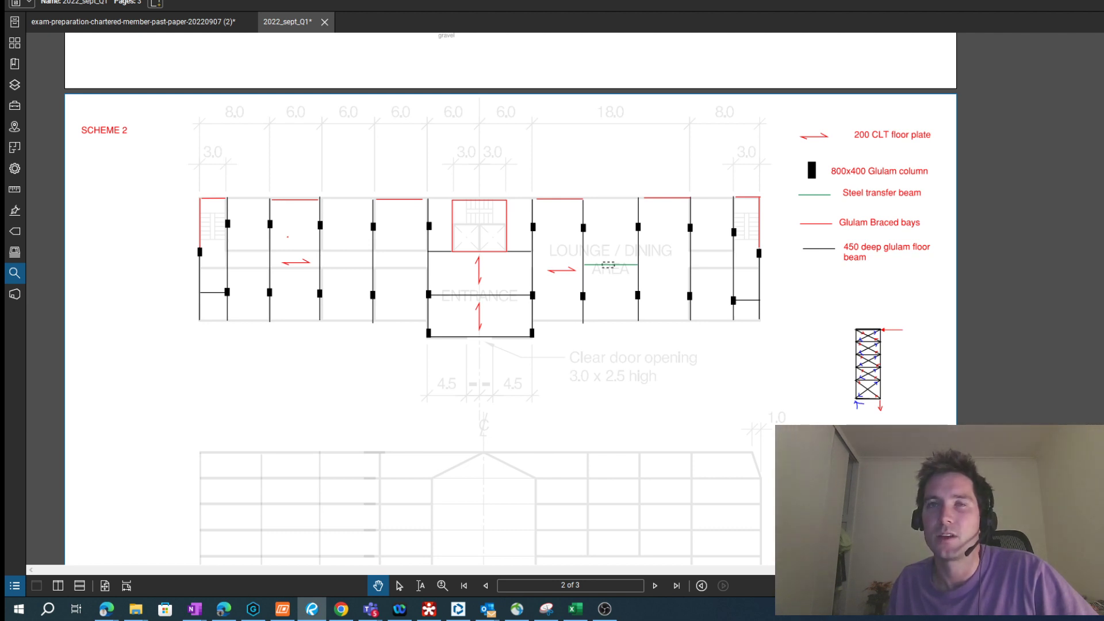
pyautogui.scroll(3, 832, 397)
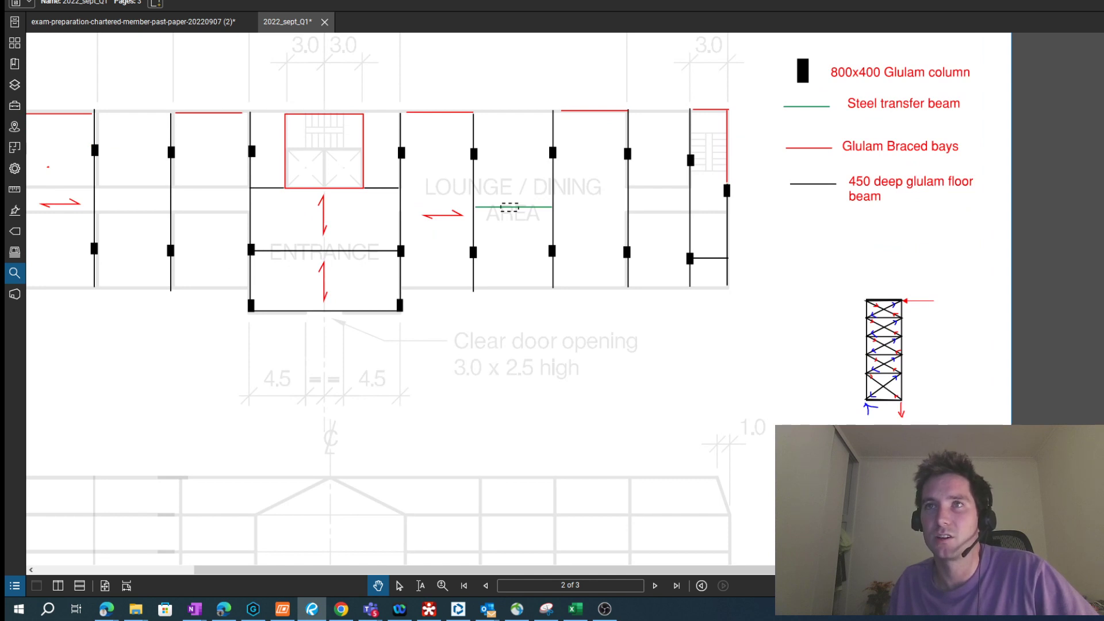
pyautogui.scroll(-1, 876, 278)
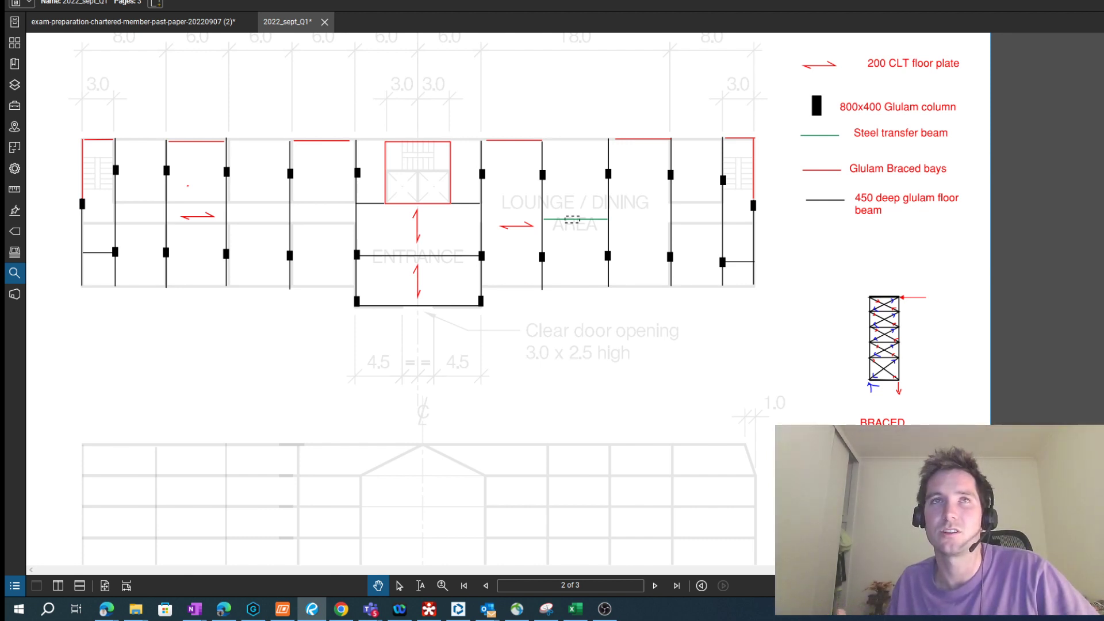
pyautogui.scroll(-3, 534, 298)
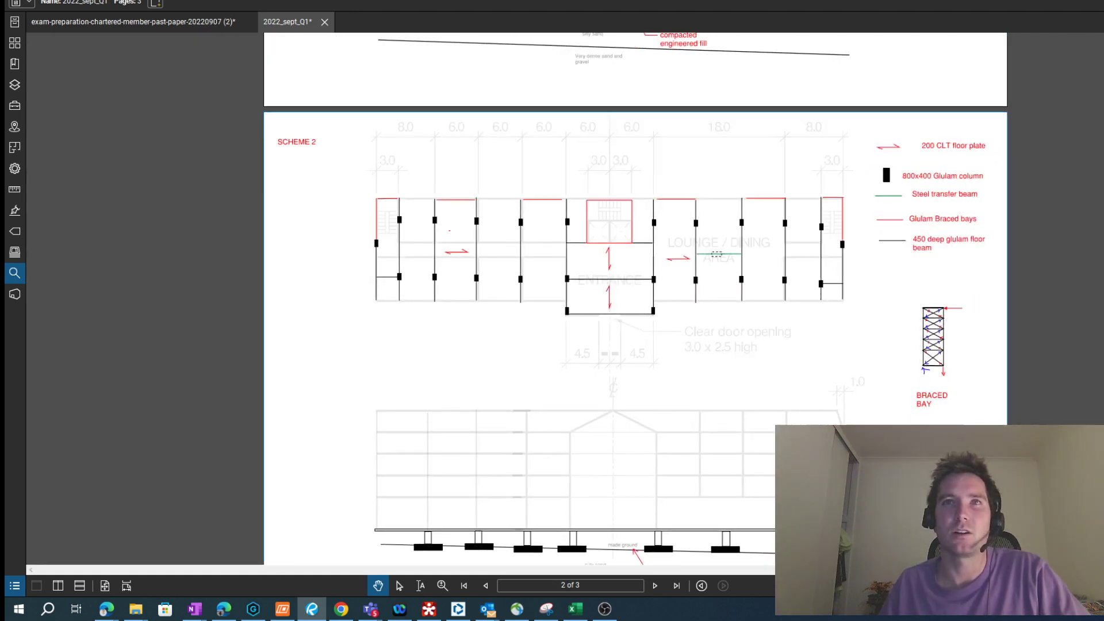
pyautogui.scroll(1, 632, 299)
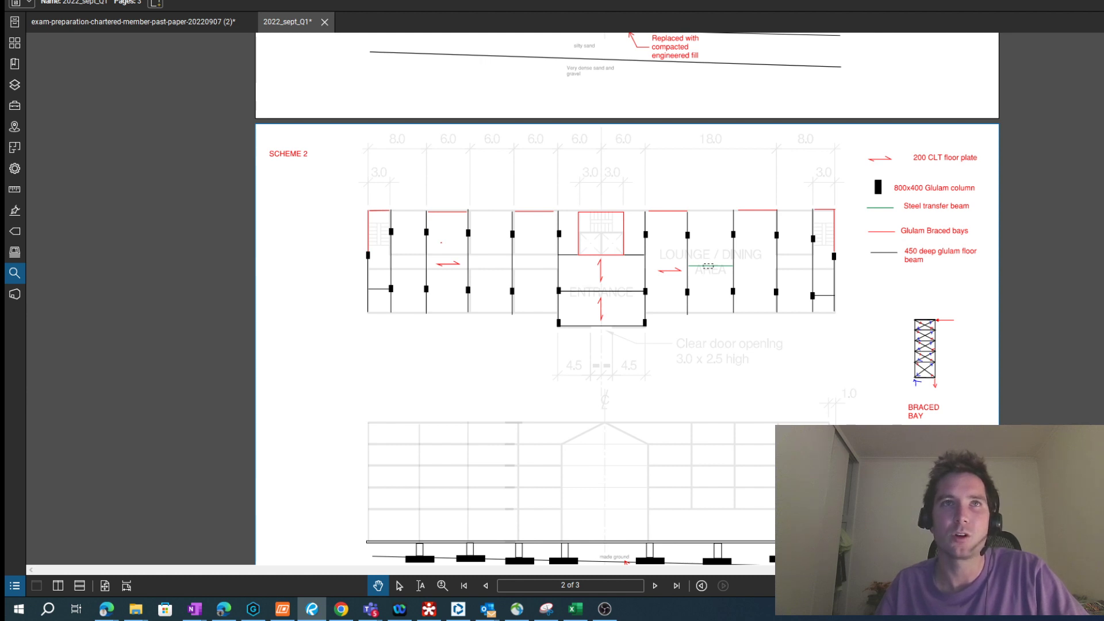
pyautogui.scroll(1, 627, 299)
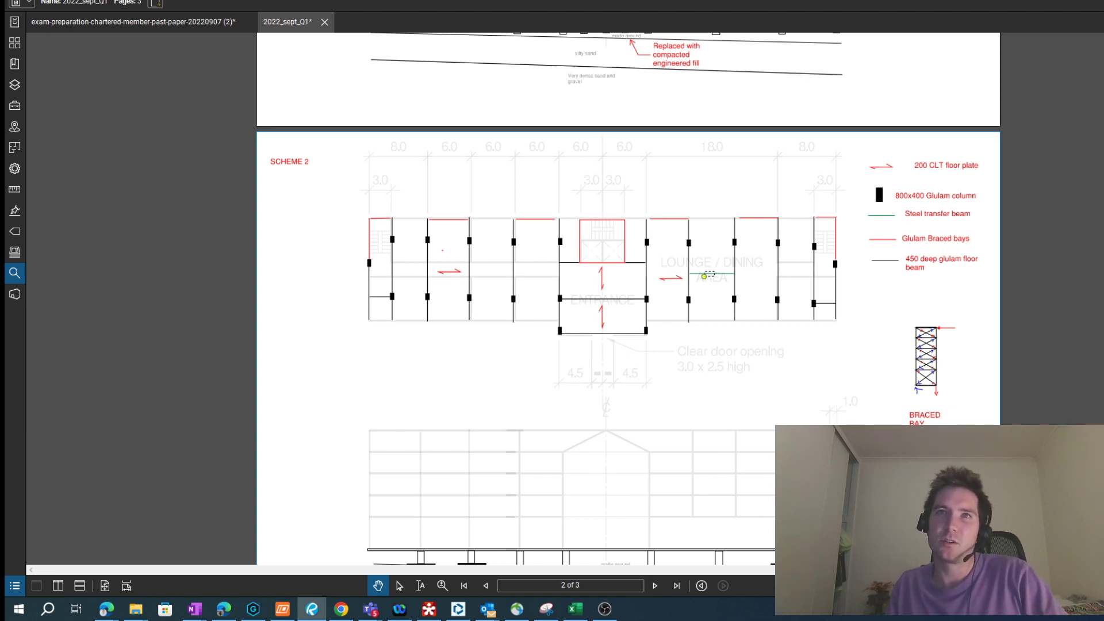
pyautogui.scroll(3, 709, 274)
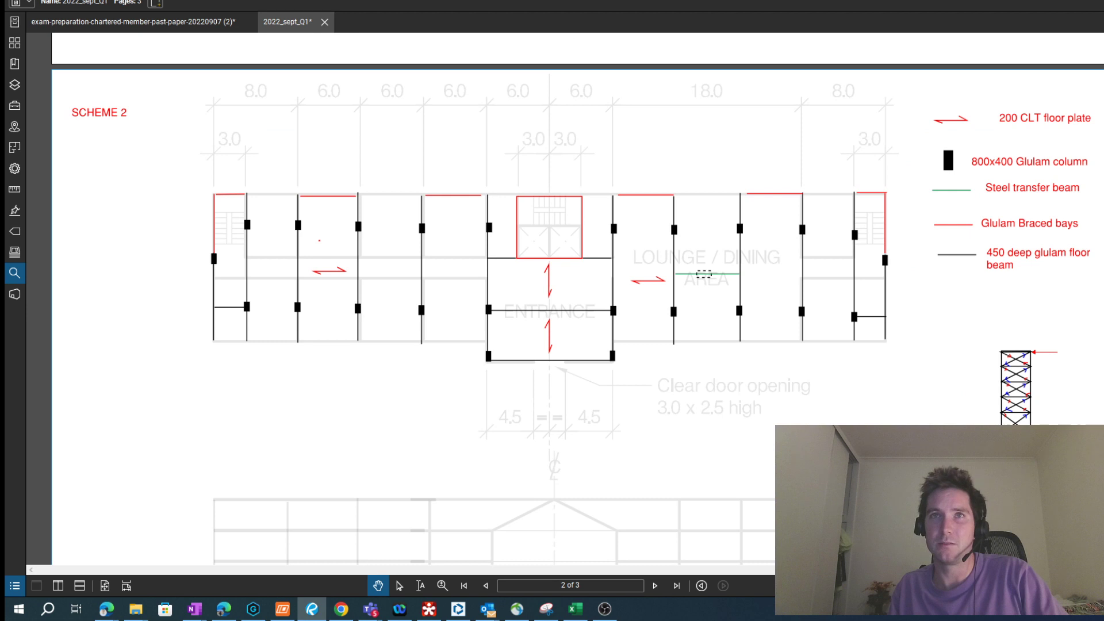
pyautogui.scroll(-2, 704, 274)
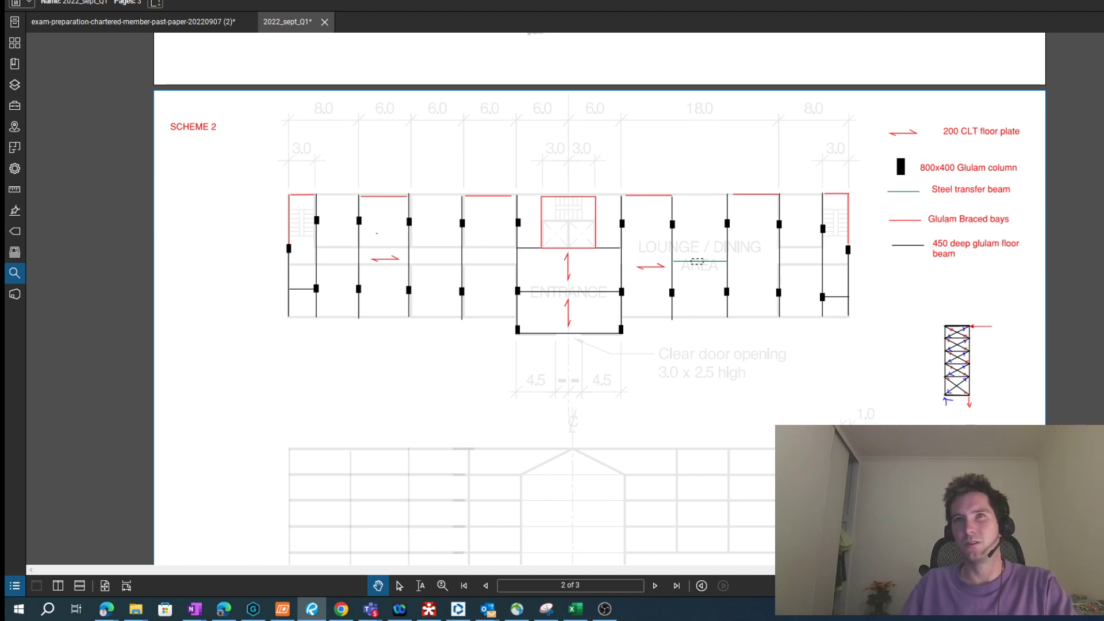
pyautogui.scroll(-3, 724, 219)
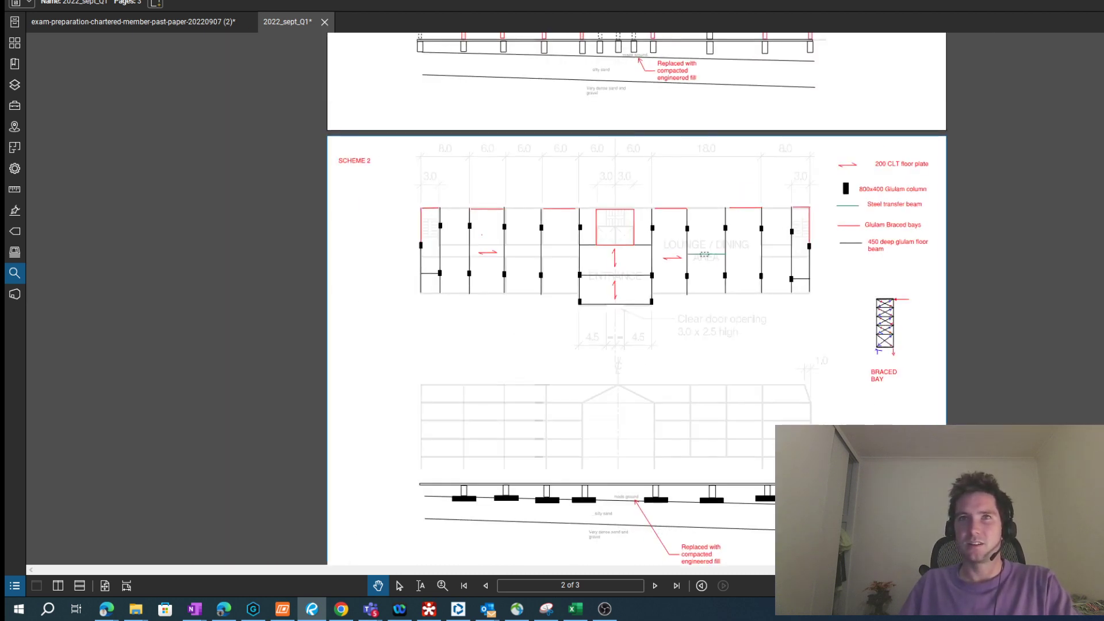
pyautogui.rightClick(717, 289)
pyautogui.press('Escape')
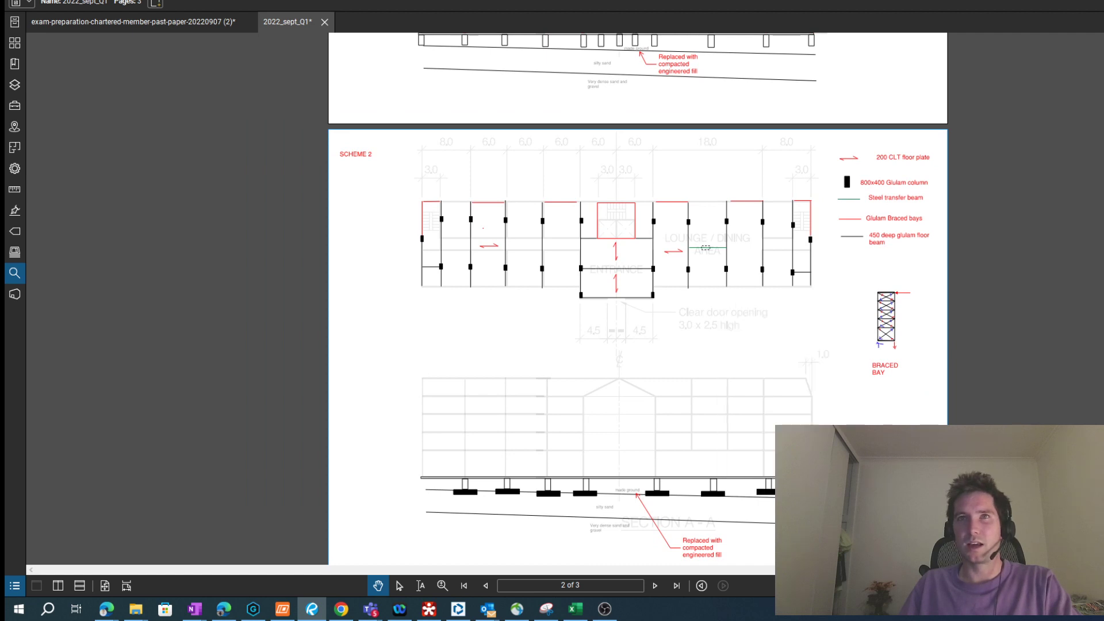
pyautogui.scroll(1, 705, 247)
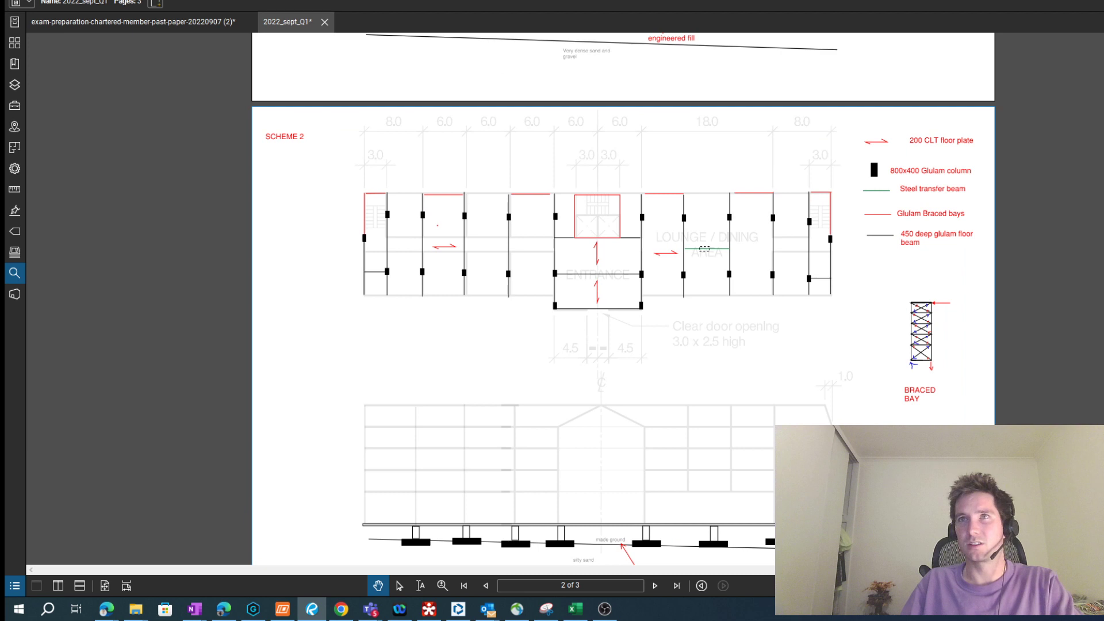
pyautogui.scroll(2, 955, 137)
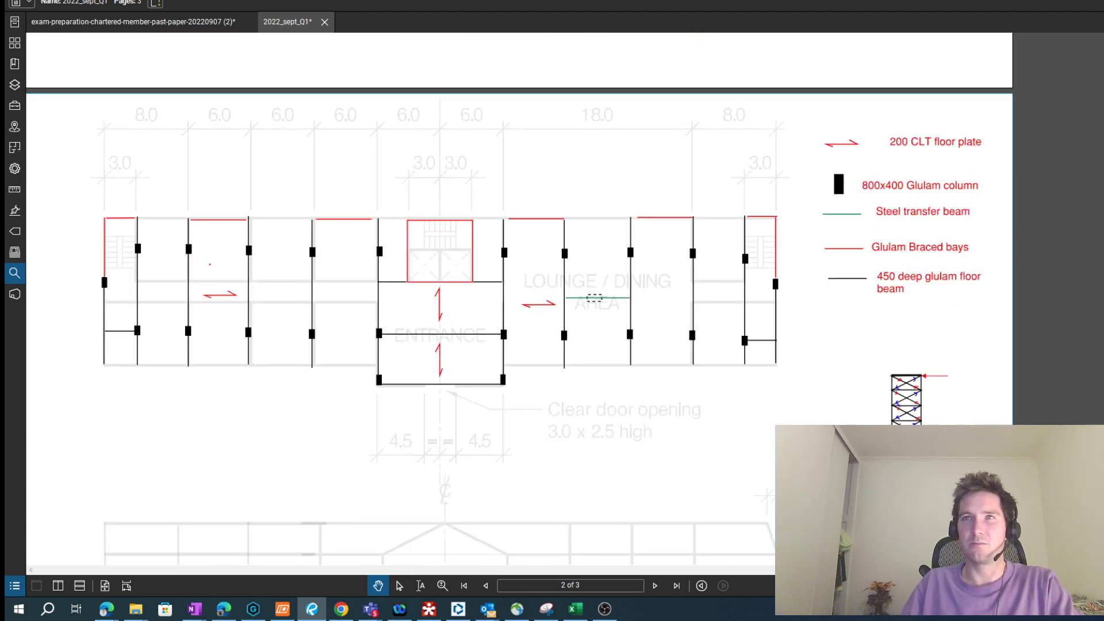